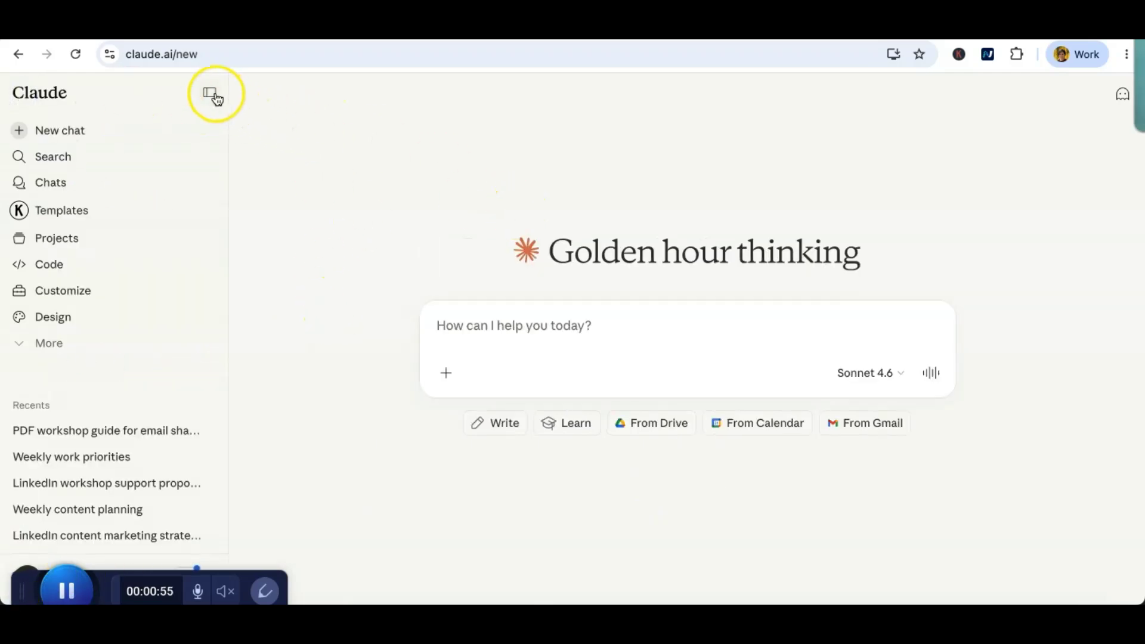
pyautogui.click(209, 92)
pyautogui.click(20, 92)
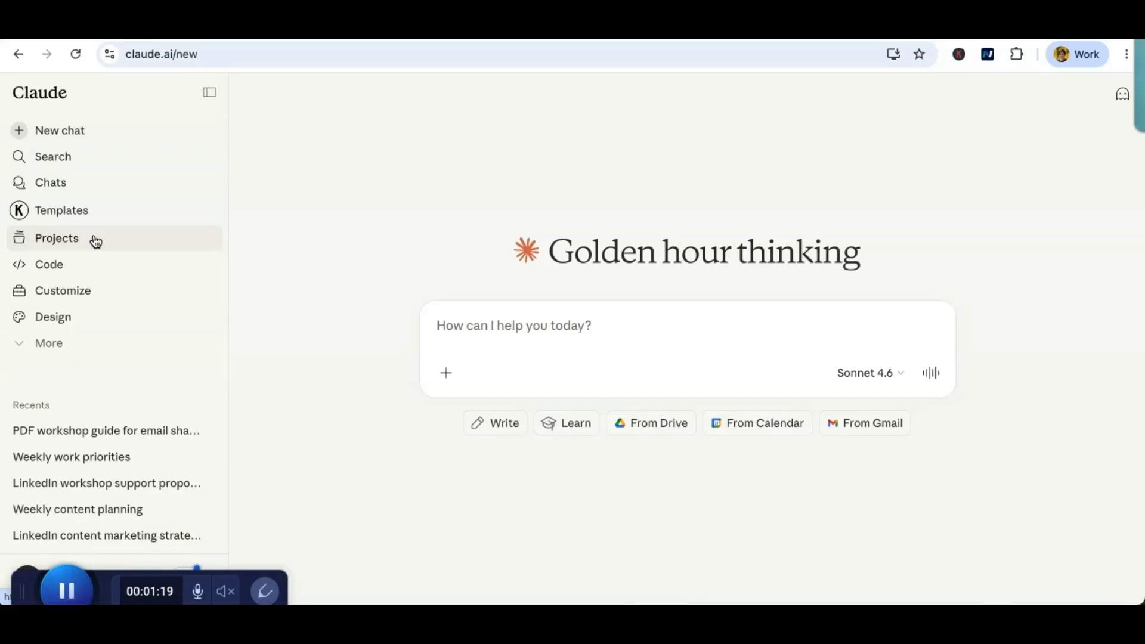
pyautogui.click(41, 345)
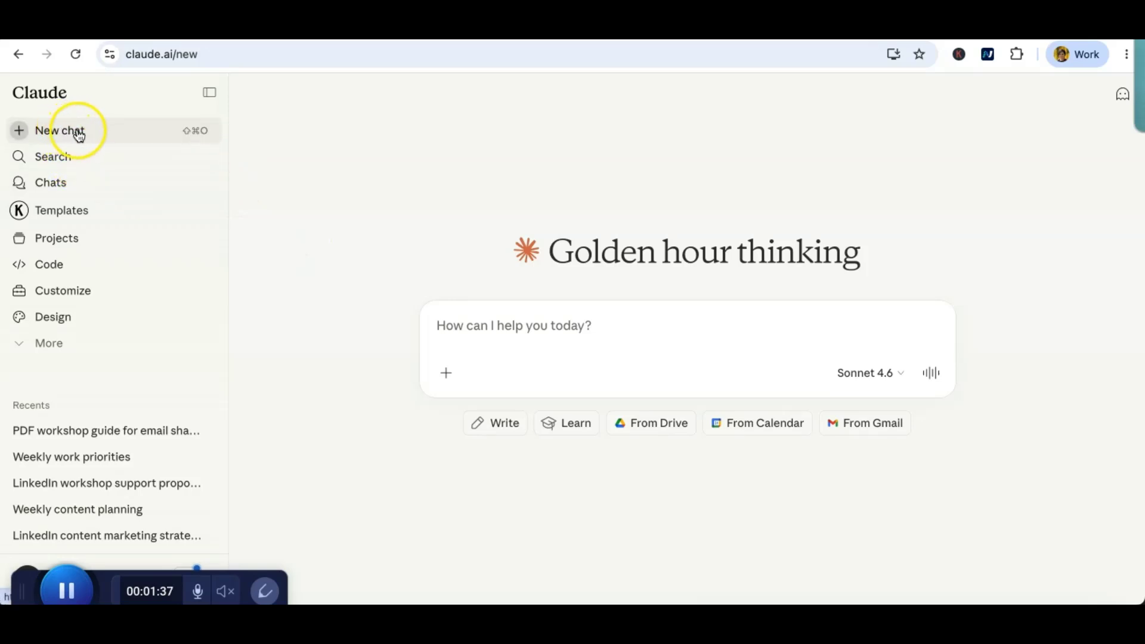
# - Draft the chat prompt "help me write a blog post about interior design" without sending it
pyautogui.click(532, 319)
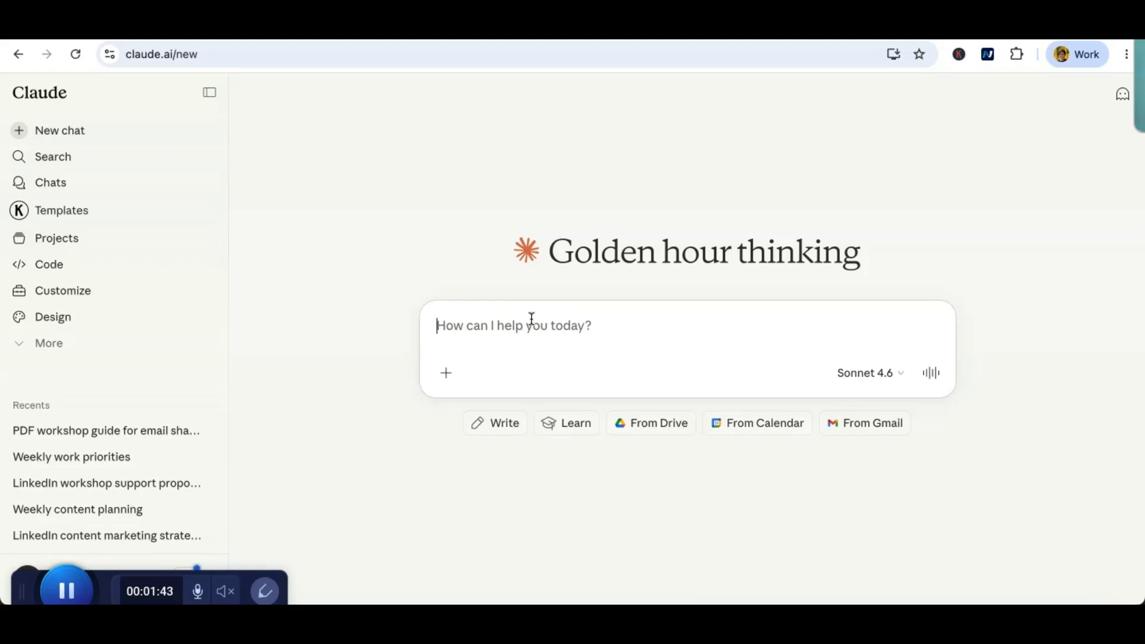
pyautogui.write('help m')
pyautogui.write('e write a blog post about interior de')
pyautogui.write('is')
pyautogui.press('BackSpace')
pyautogui.press('BackSpace')
pyautogui.write('sign')
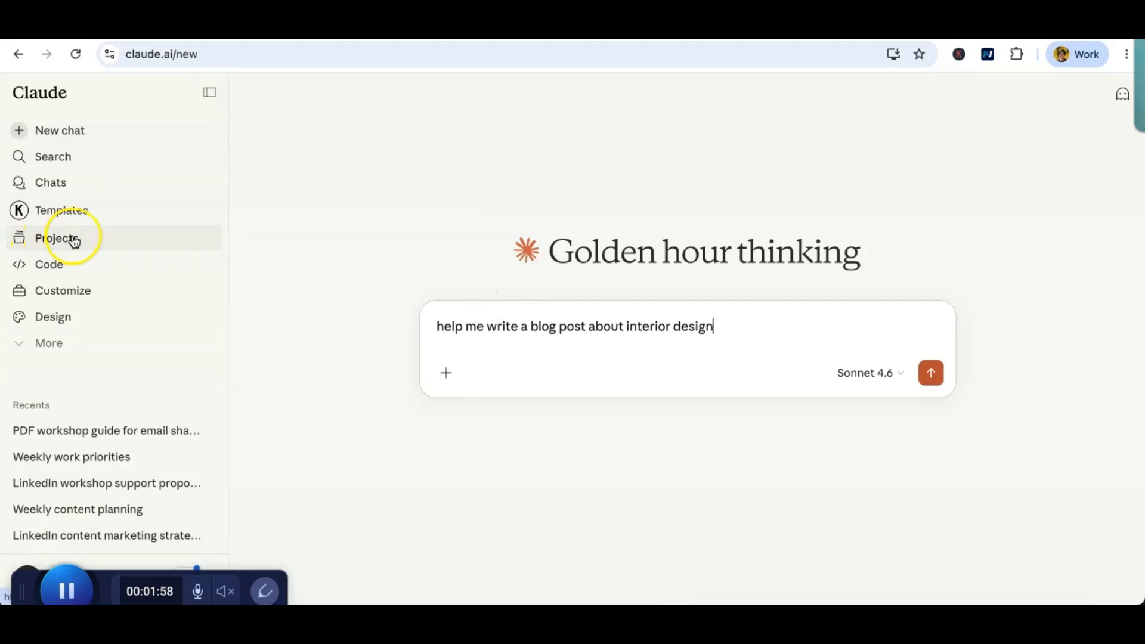
# - Fill in a new project form with the name "Marketing an interior design business" and the goal "organising, marketing and selling interior deisg services"
pyautogui.click(53, 240)
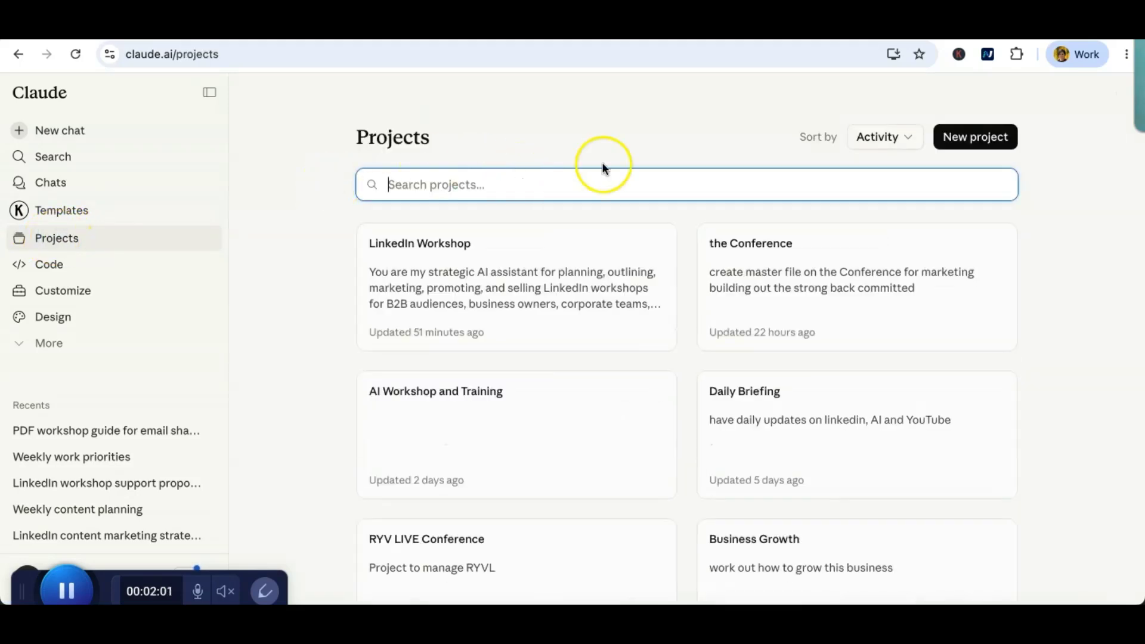
pyautogui.click(975, 139)
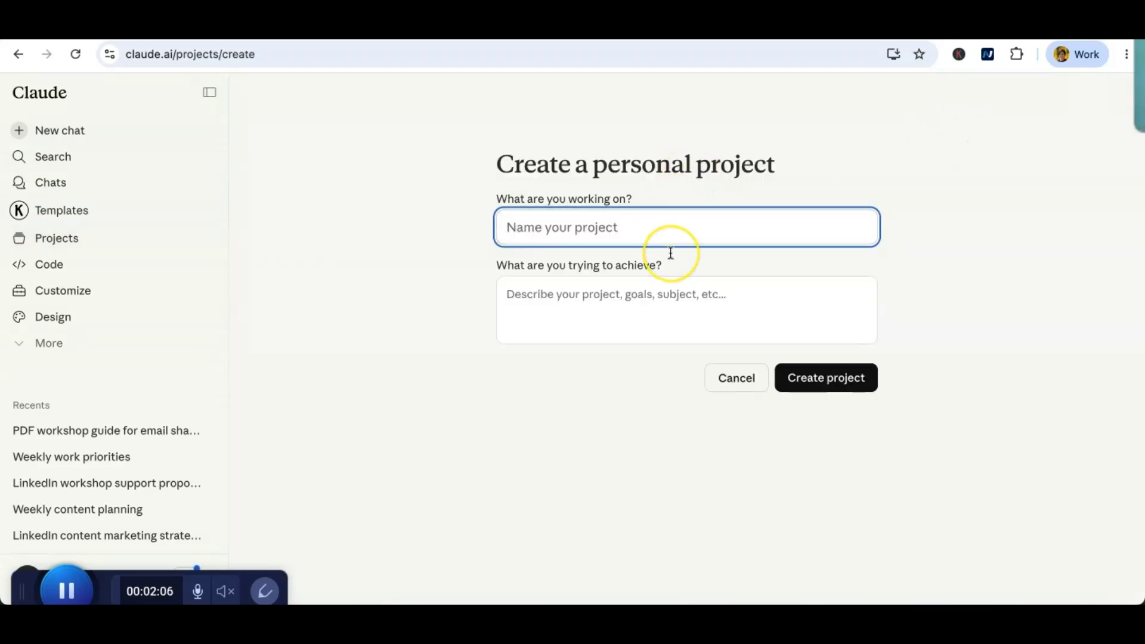
pyautogui.write('Redi')
pyautogui.press('BackSpace')
pyautogui.press('BackSpace')
pyautogui.press('BackSpace')
pyautogui.press('BackSpace')
pyautogui.write('Marketing an interior design business')
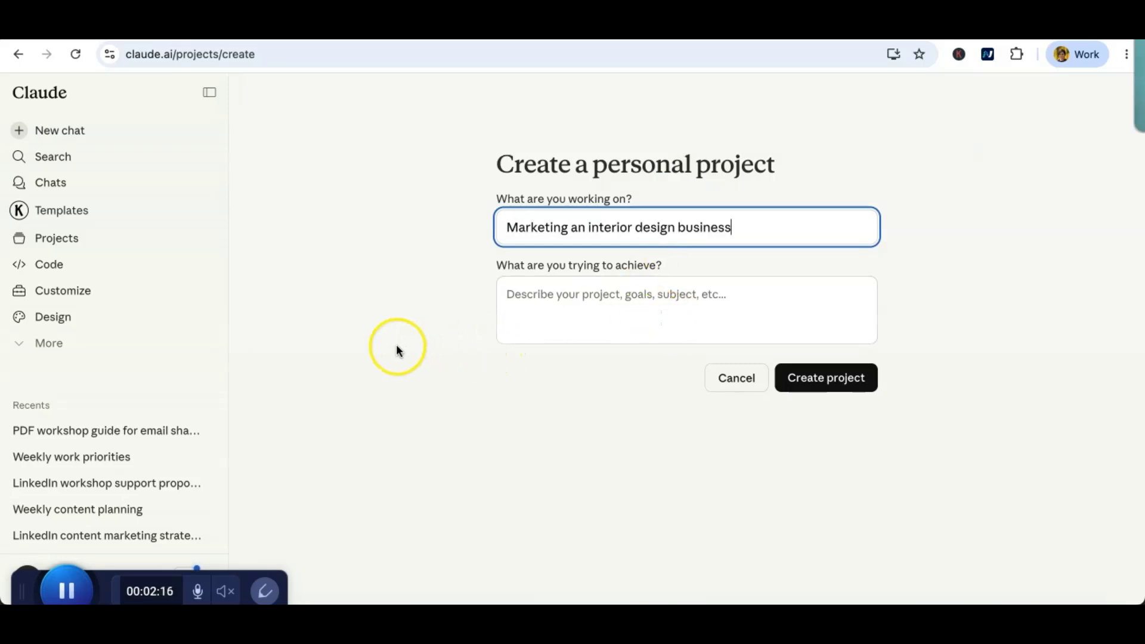
pyautogui.click(763, 308)
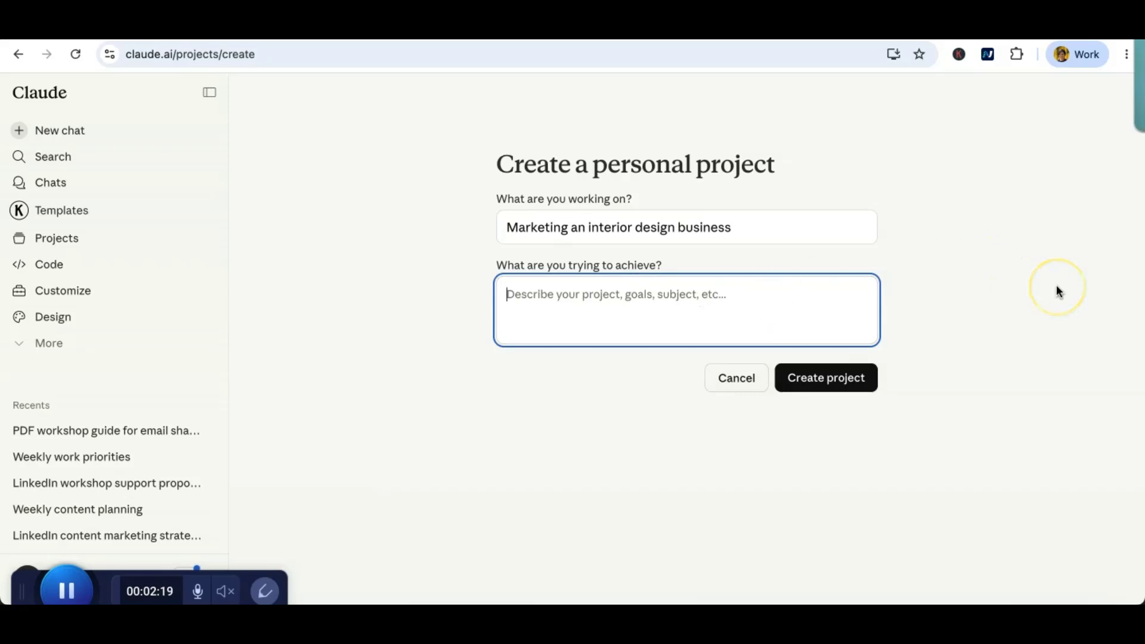
pyautogui.write('organising, marketing and selling interior deisg services')
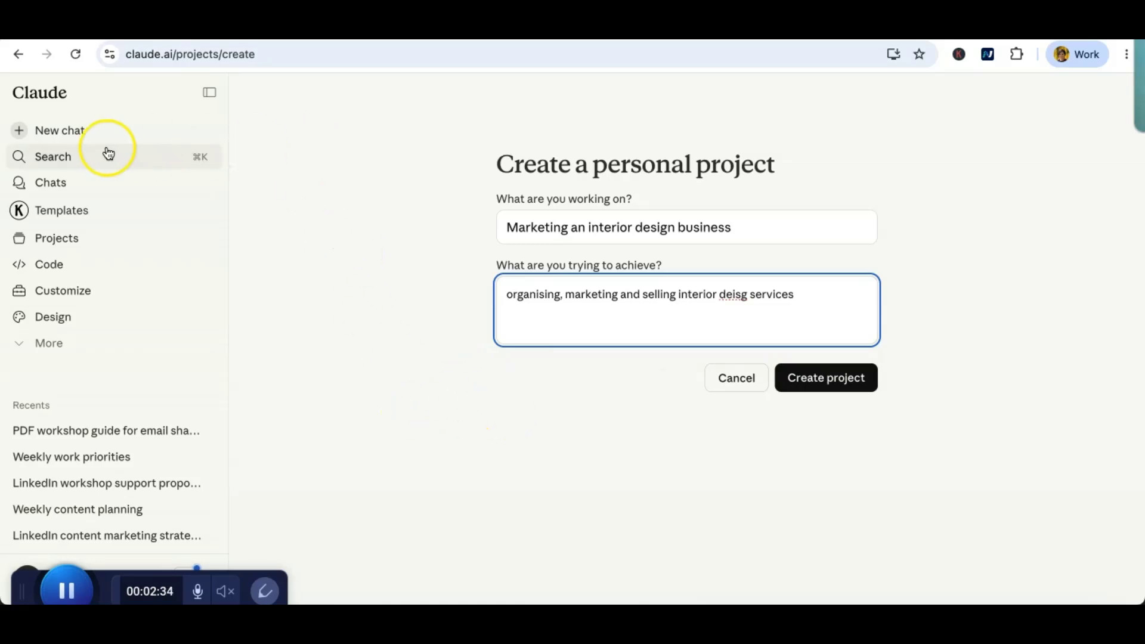
# - Ask in a new chat for help writing the context and description for a Claude project about marketing an interior design business
pyautogui.click(76, 136)
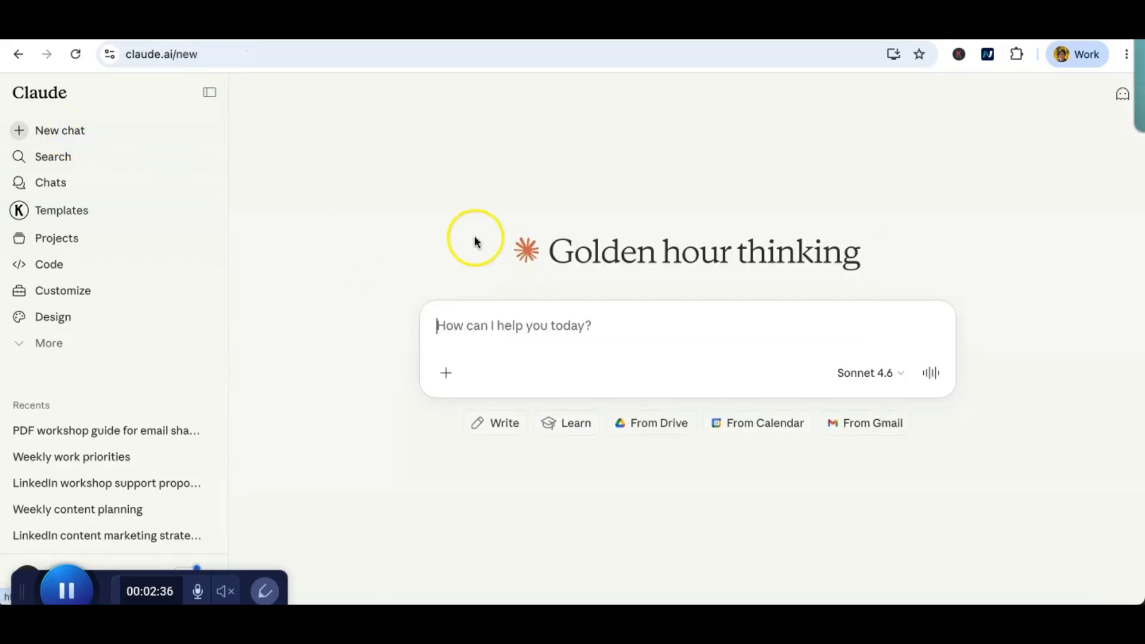
pyautogui.click(529, 368)
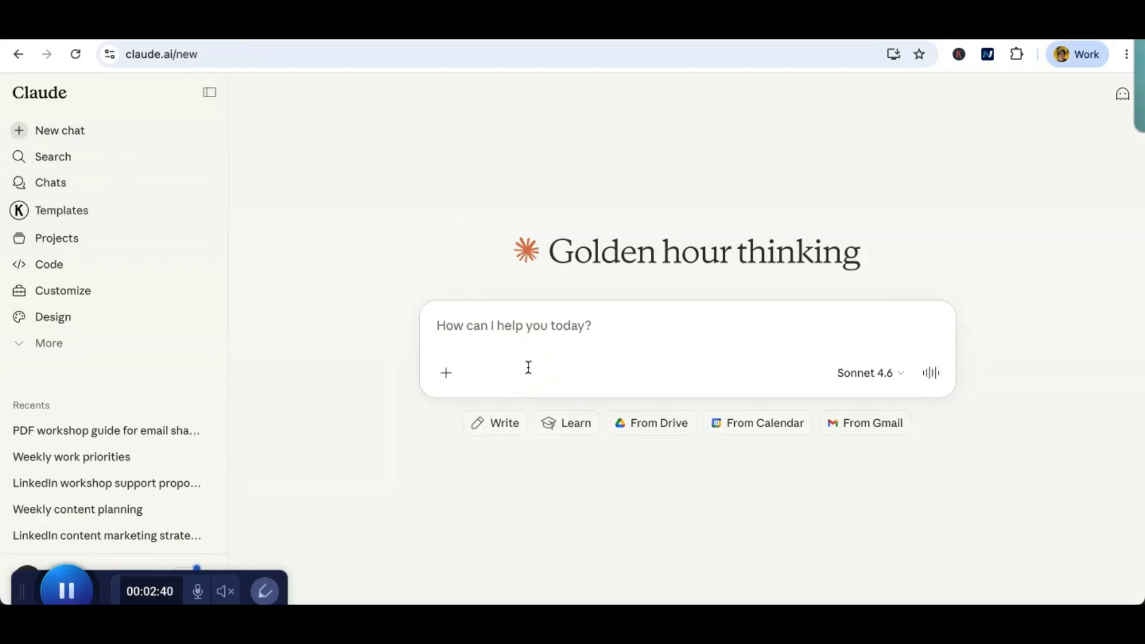
pyautogui.write('Can you help me write the context and descript for a claude proejct about marketing an dinterior design business')
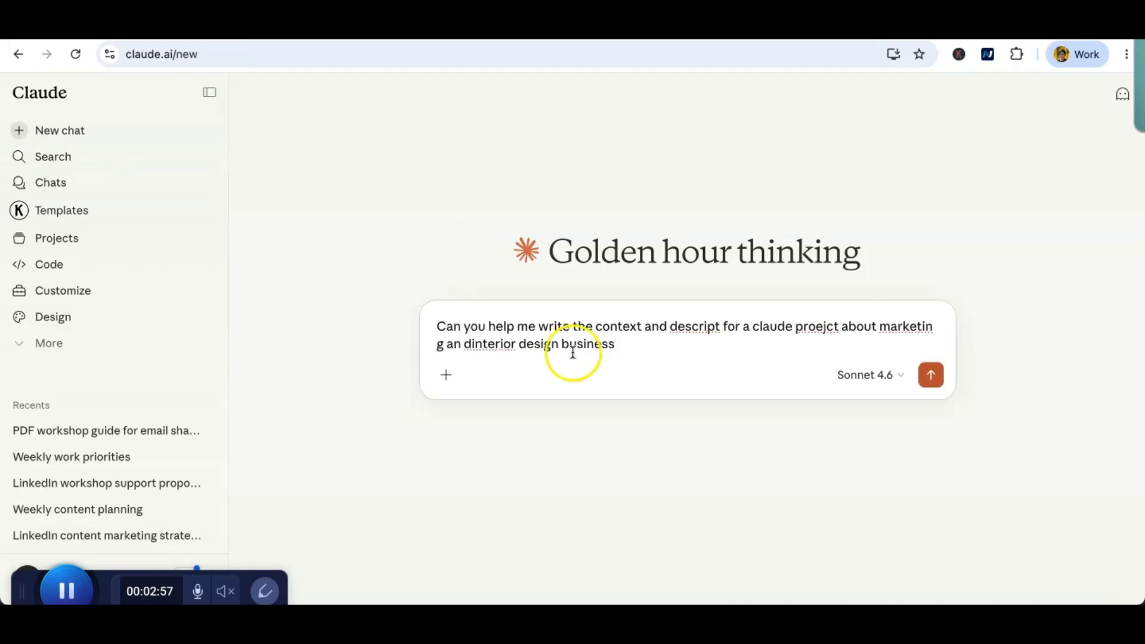
pyautogui.click(630, 379)
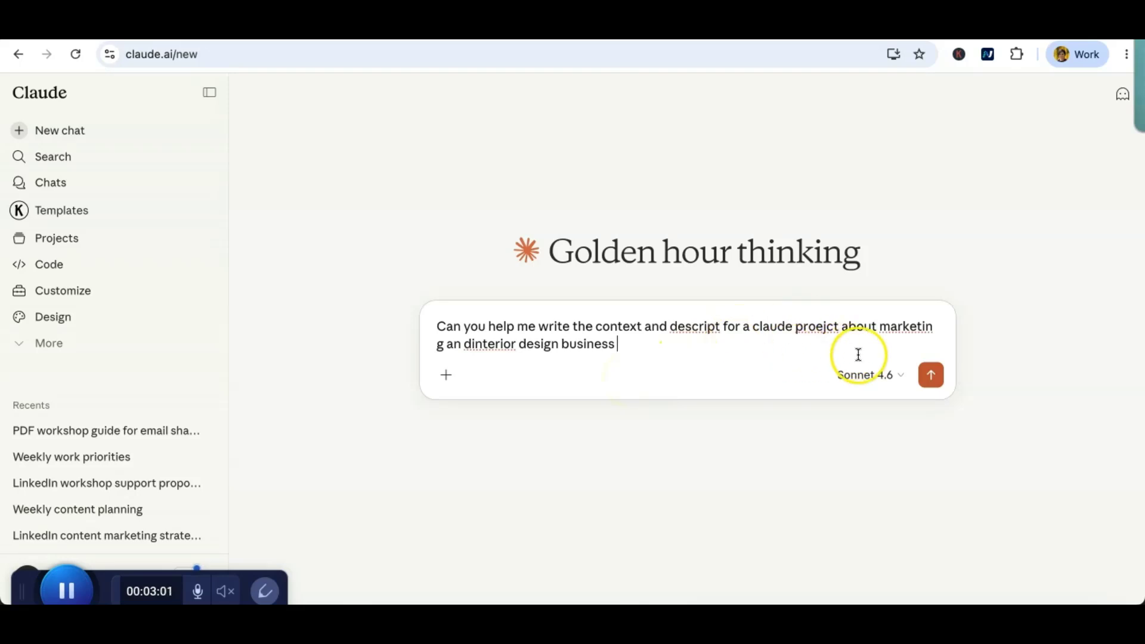
pyautogui.click(930, 377)
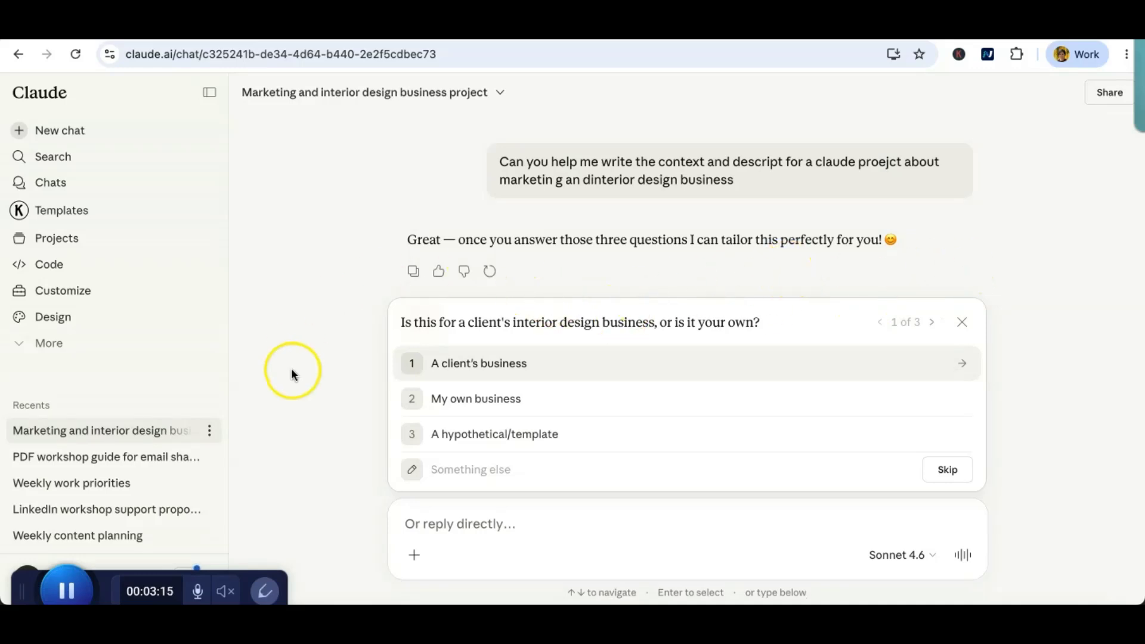
# - Answer the follow-up questions with "A hypothetical/template", "A mix of all of the above" and "Yes, I have most of it"
pyautogui.click(558, 365)
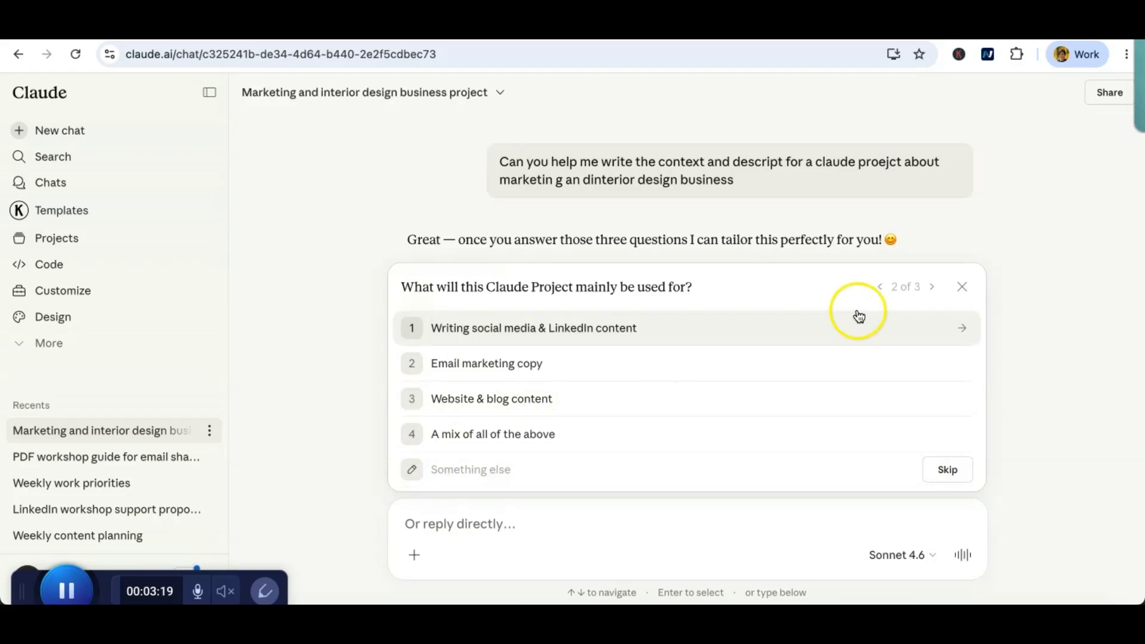
pyautogui.click(880, 287)
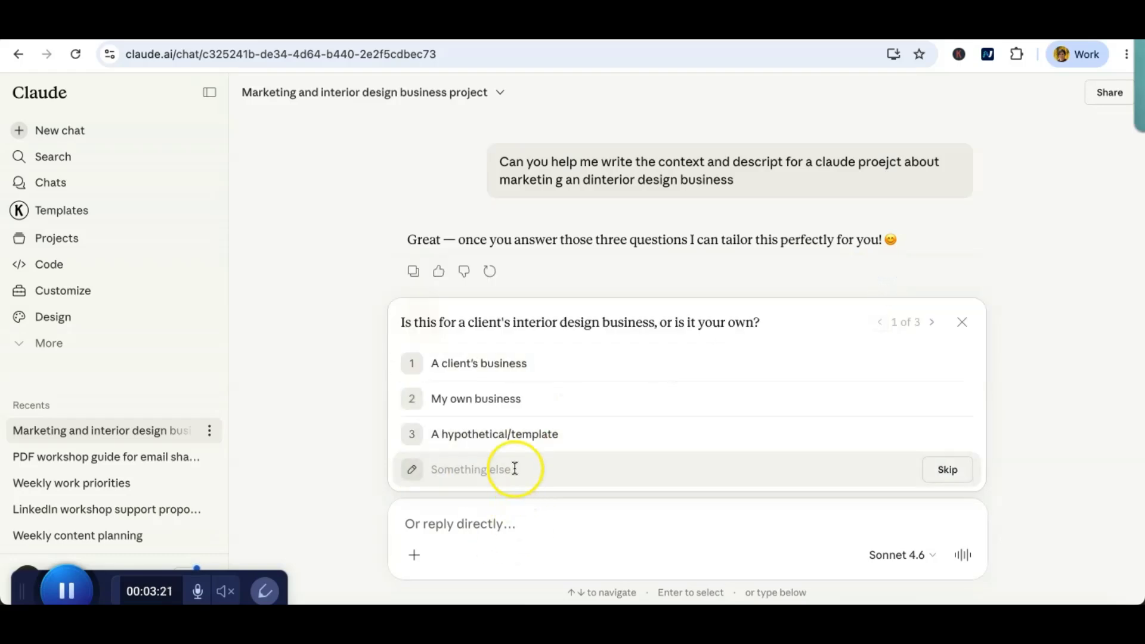
pyautogui.click(582, 438)
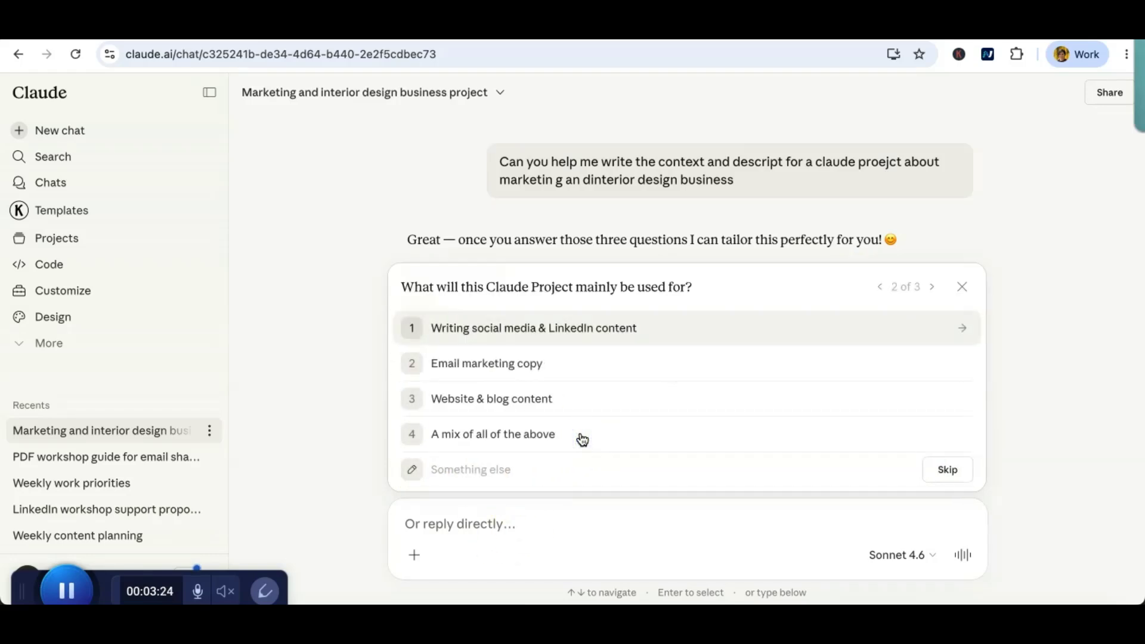
pyautogui.click(530, 436)
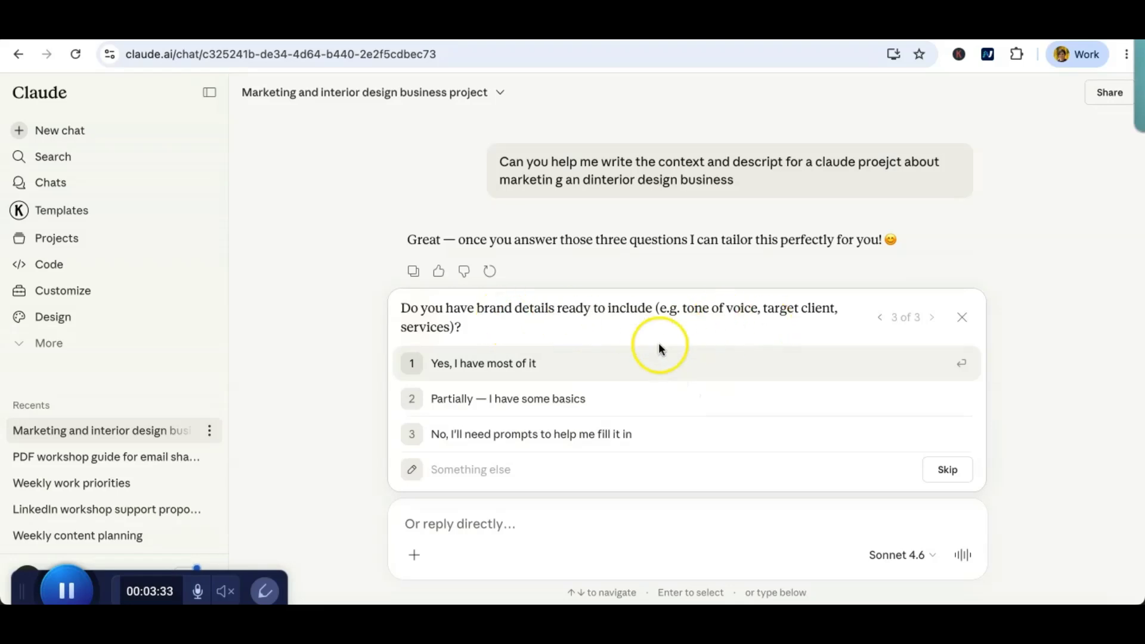
pyautogui.click(627, 367)
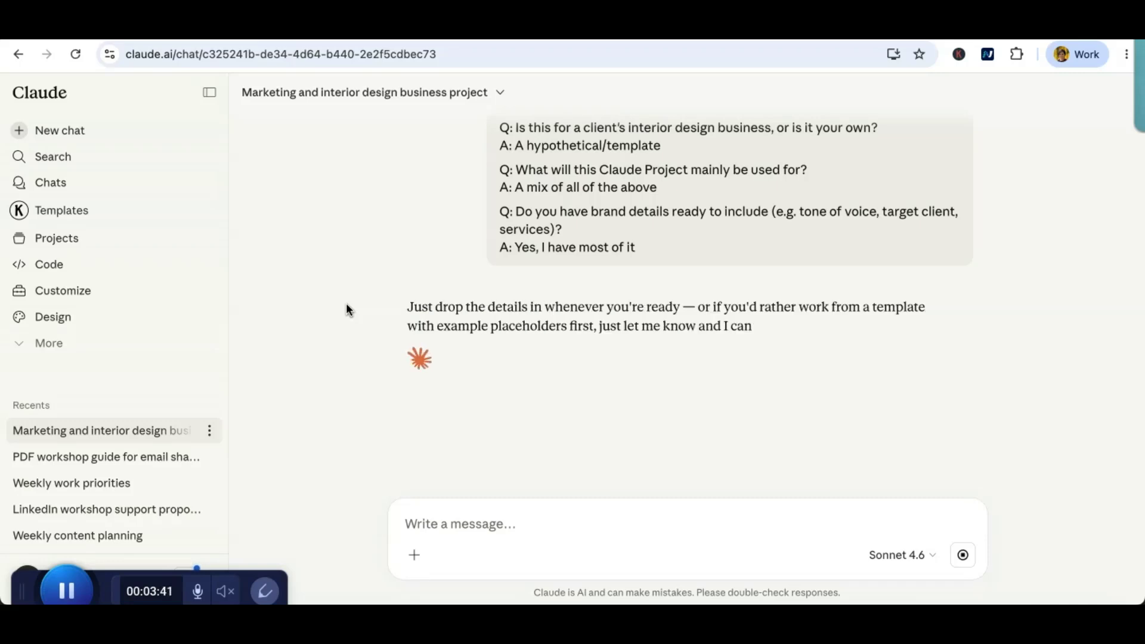
pyautogui.click(581, 444)
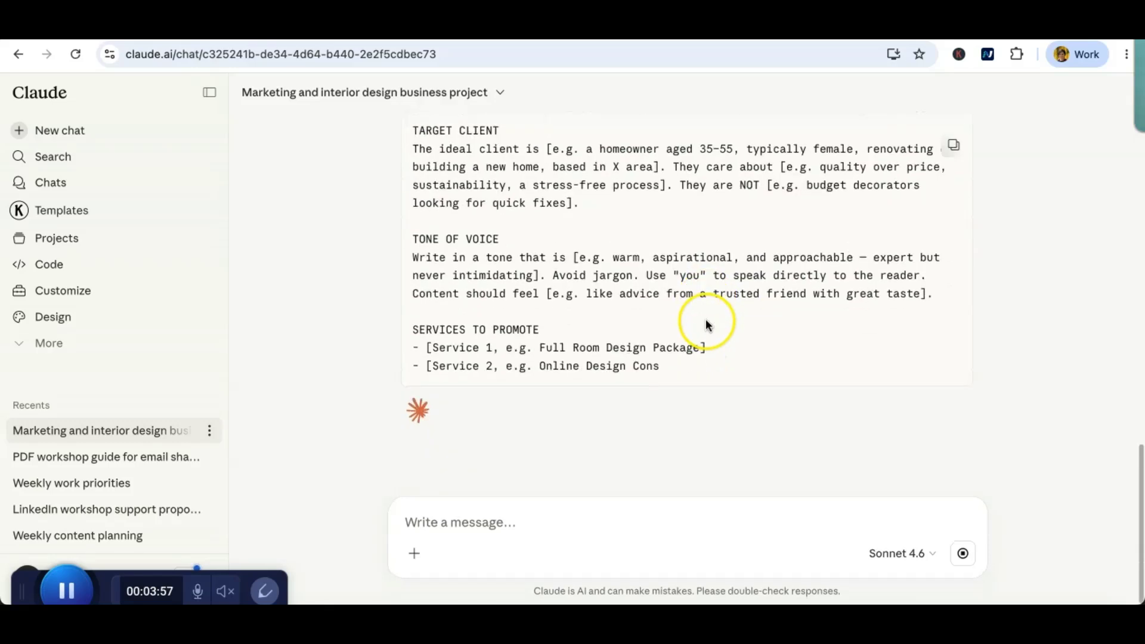
# - Copy the full Project Context paragraph from the generated reply
pyautogui.scroll(10, 655, 376)
pyautogui.scroll(-5, 650, 388)
pyautogui.moveTo(811, 293); pyautogui.dragTo(427, 238)
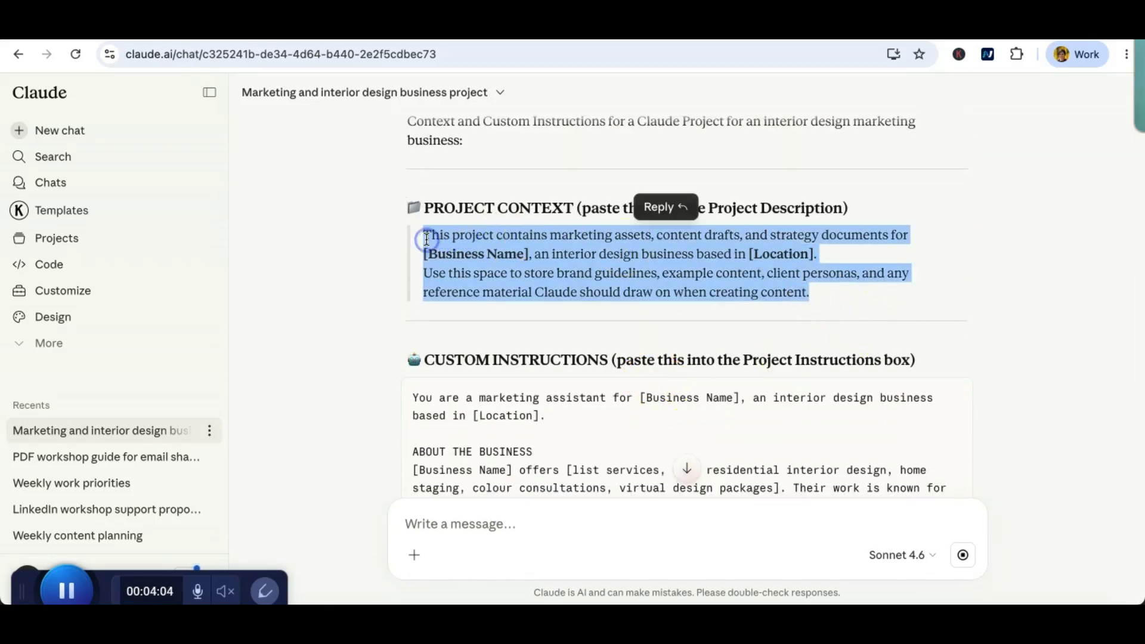
pyautogui.click(563, 412)
pyautogui.scroll(-2, 564, 413)
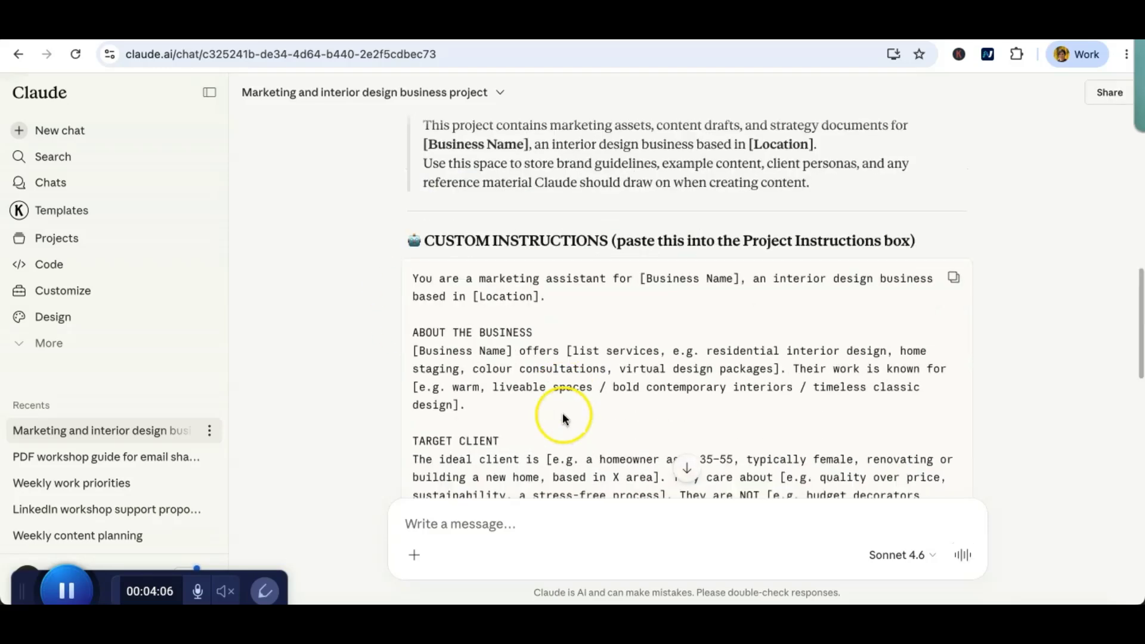
# - Start a new personal project and name it "Marketing Interior Design Business"
pyautogui.click(59, 244)
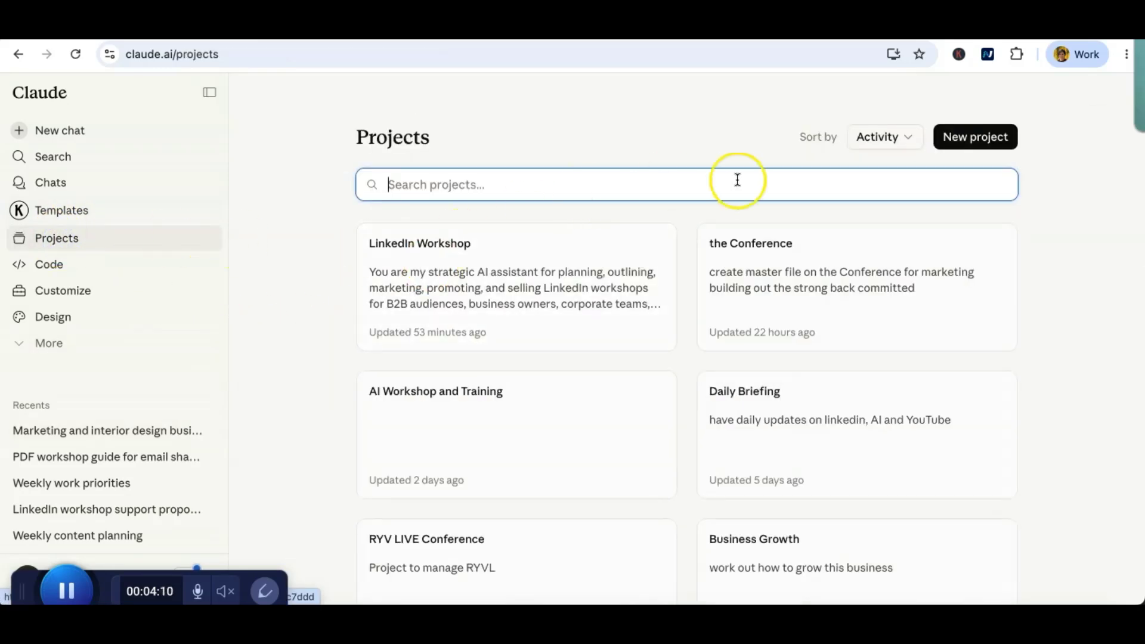
pyautogui.click(972, 138)
pyautogui.click(750, 233)
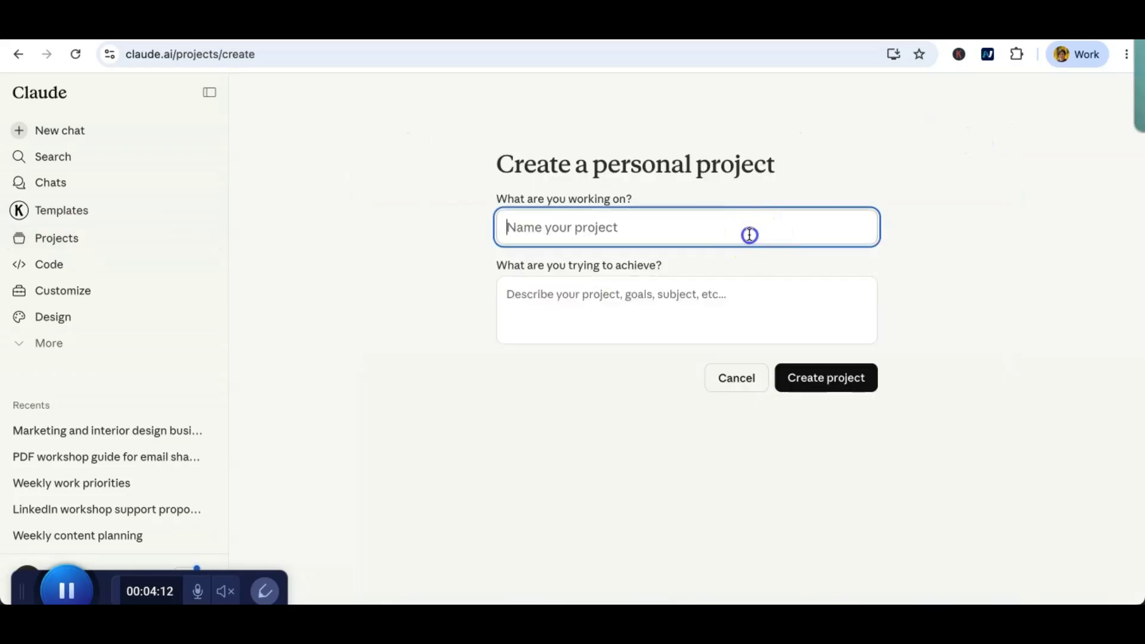
pyautogui.write('Markein')
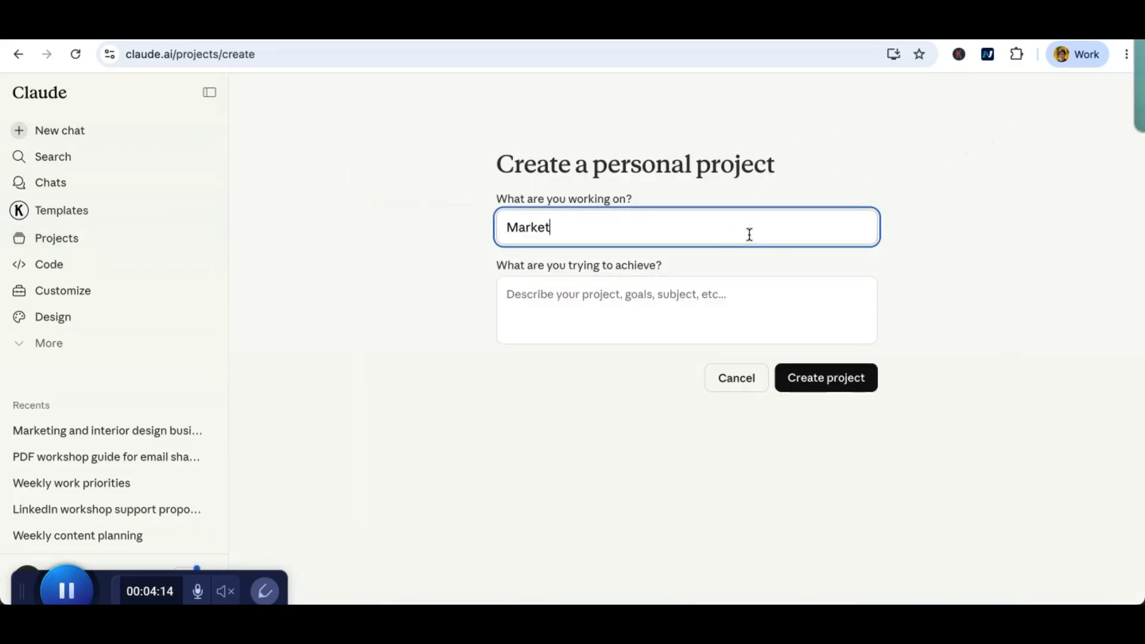
pyautogui.write('ing Interior')
pyautogui.write(' Deisgn')
pyautogui.press('BackSpace')
pyautogui.press('BackSpace')
pyautogui.press('BackSpace')
pyautogui.press('BackSpace')
pyautogui.write('sign Business')
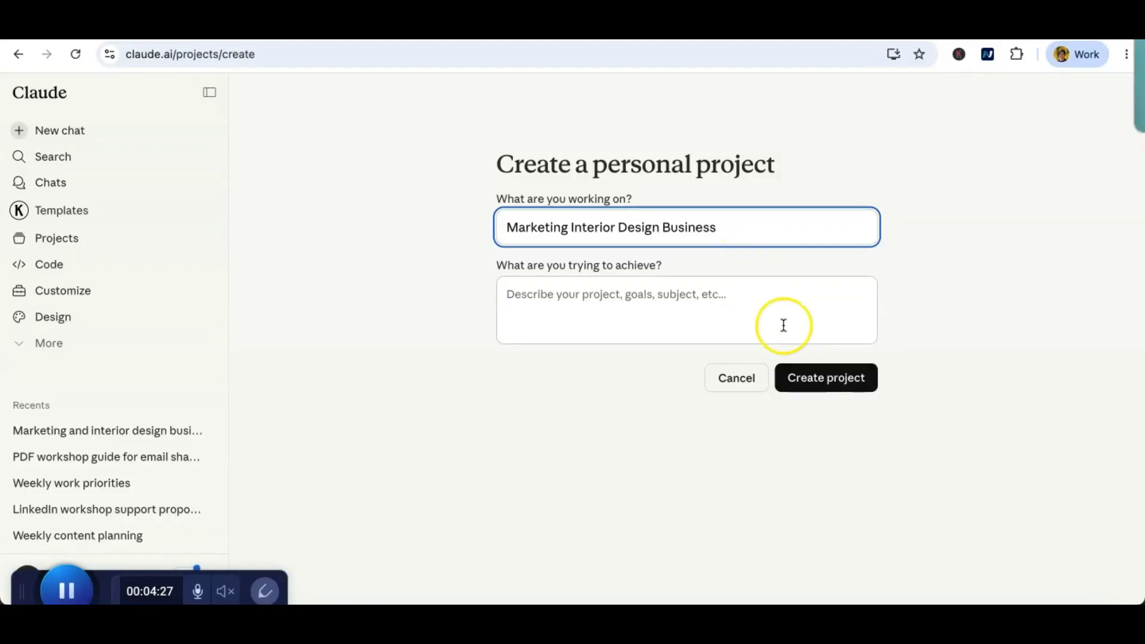
# - Paste the copied project context as the description of what the project is trying to achieve
pyautogui.click(771, 312)
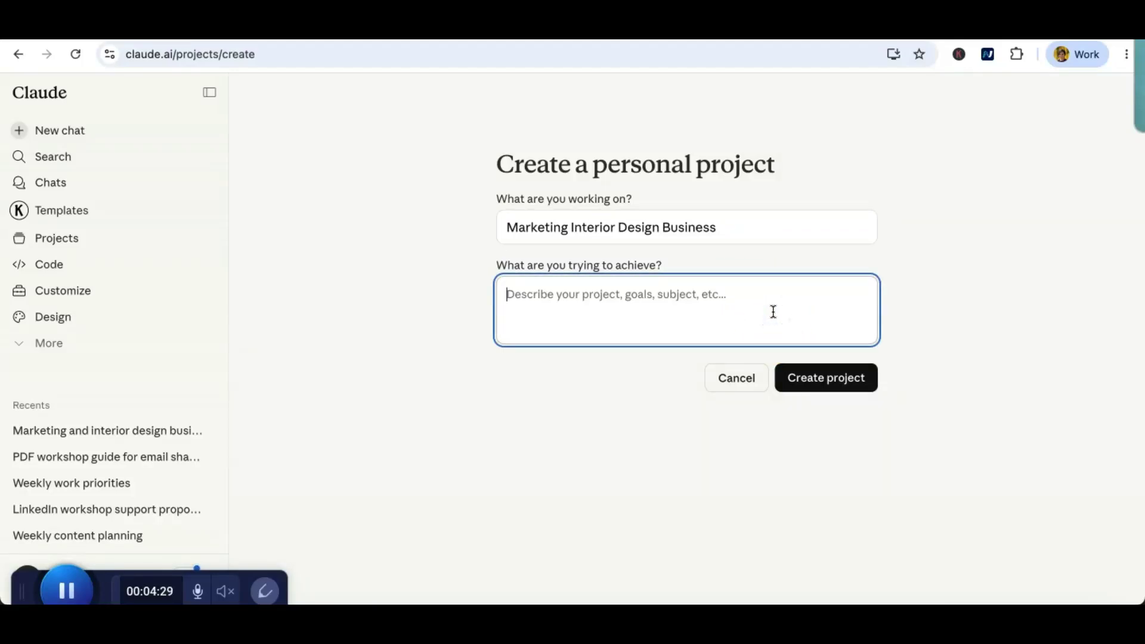
pyautogui.hotkey('ctrl', 'v')
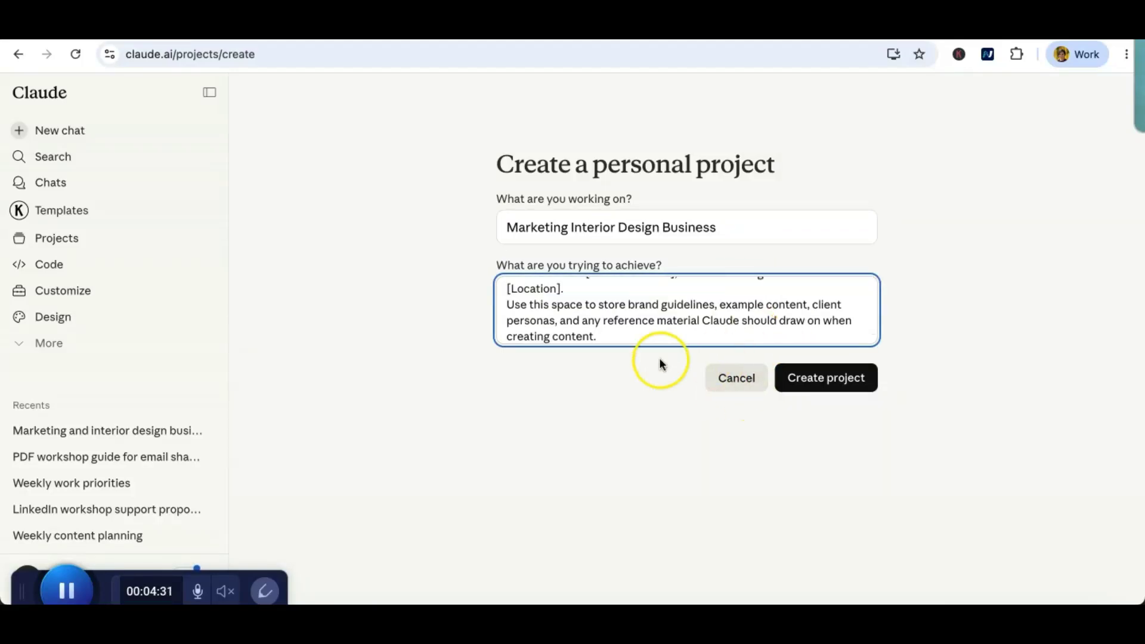
pyautogui.scroll(2, 639, 306)
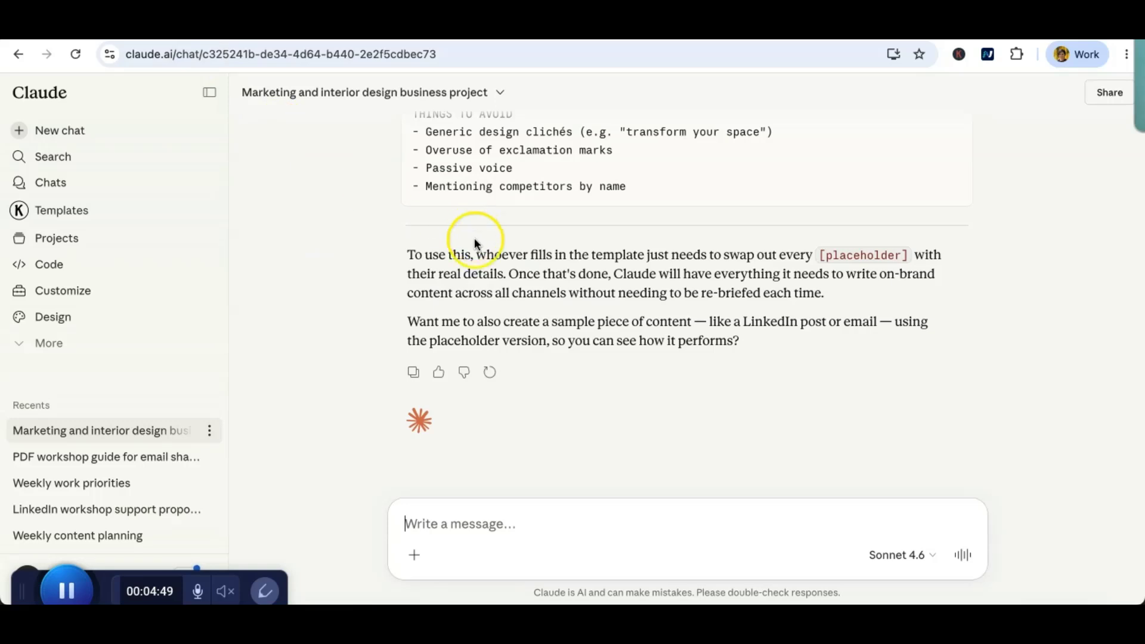
# - Copy the whole Custom Instructions block from the generated reply in the interior design chat
pyautogui.scroll(3, 588, 283)
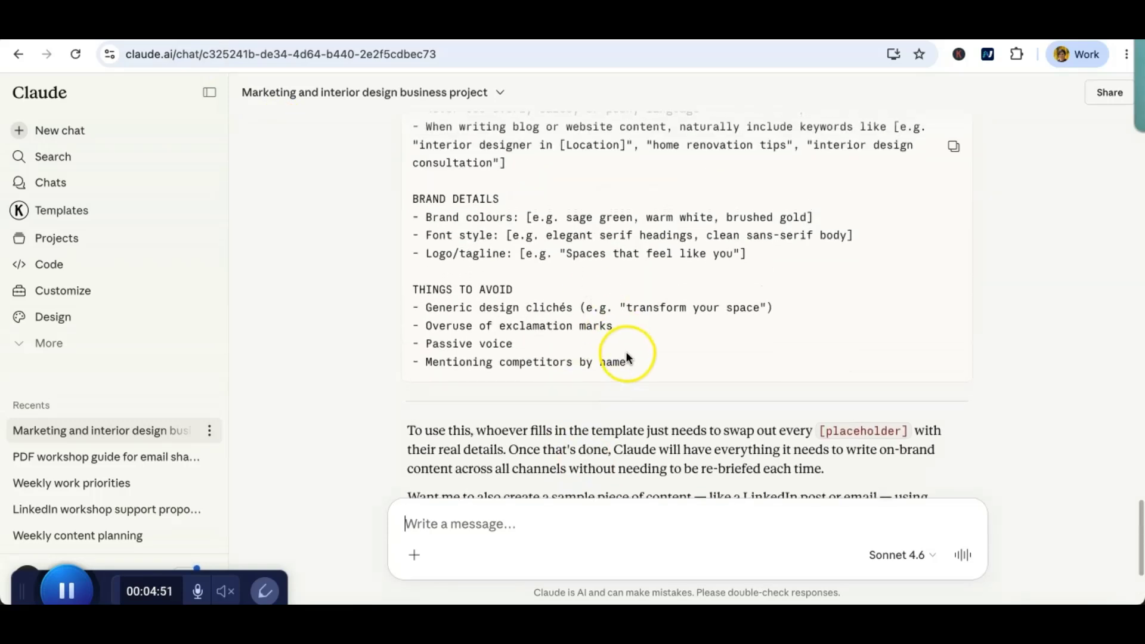
pyautogui.scroll(5, 628, 358)
pyautogui.scroll(10, 629, 357)
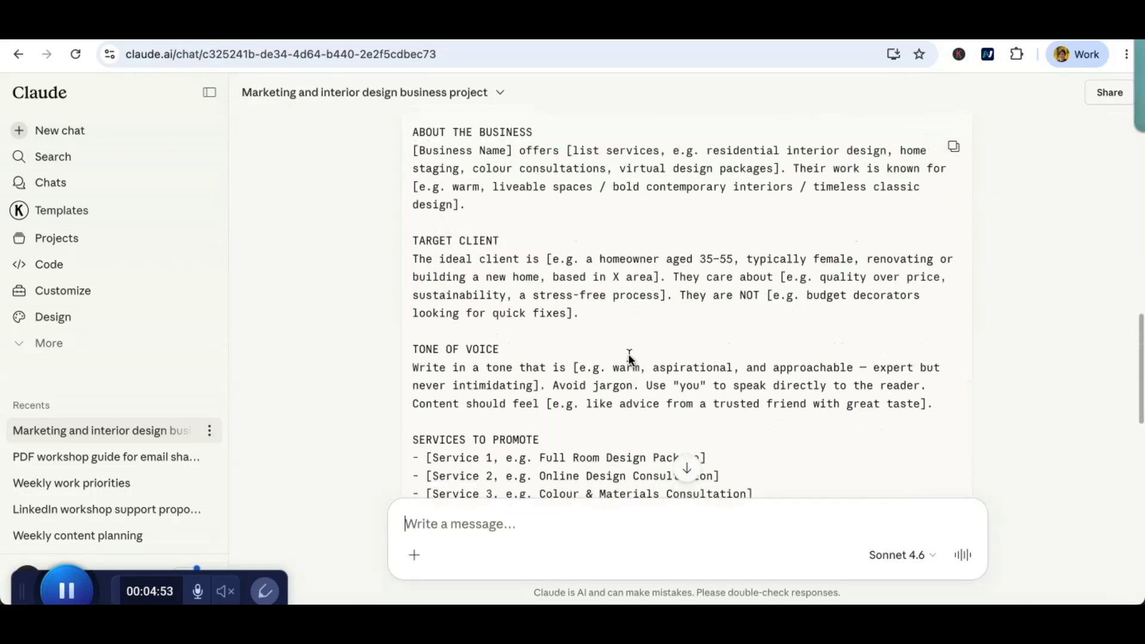
pyautogui.click(720, 346)
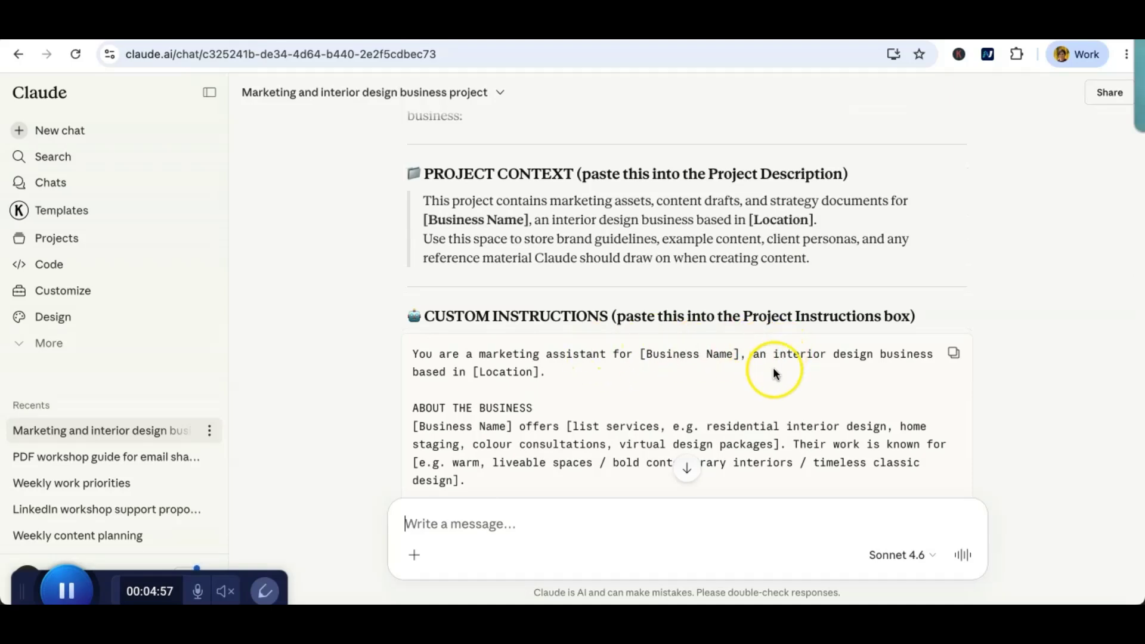
pyautogui.click(954, 354)
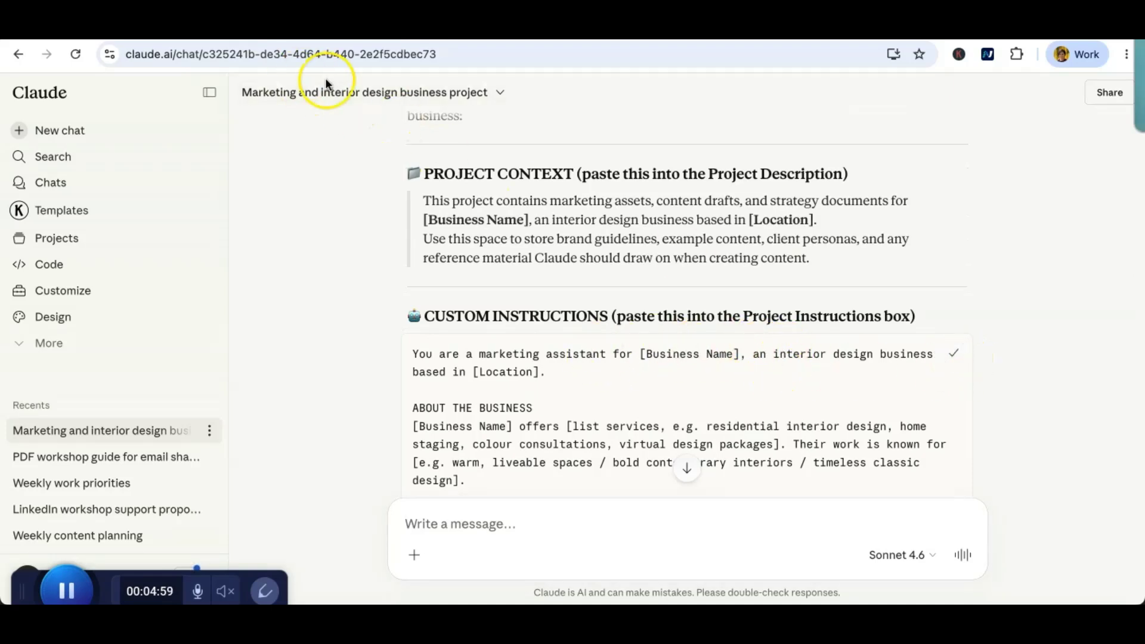
# - Return to the filled-in project form and create the project
pyautogui.click(149, 29)
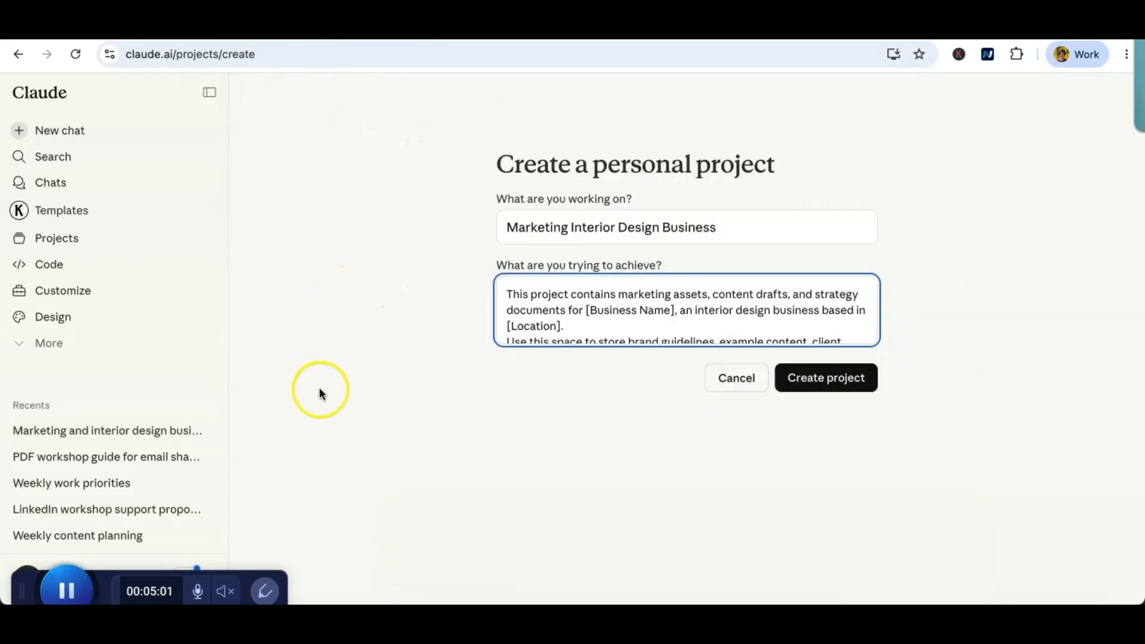
pyautogui.click(821, 377)
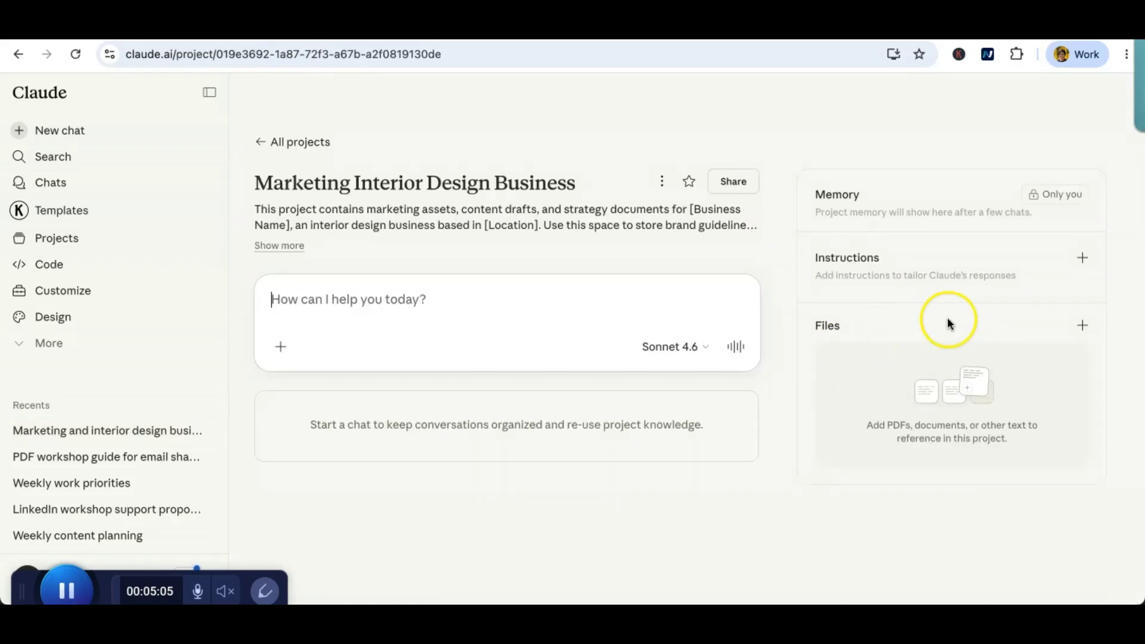
# - Paste the copied custom instructions into the project's instructions and save them
pyautogui.click(1080, 259)
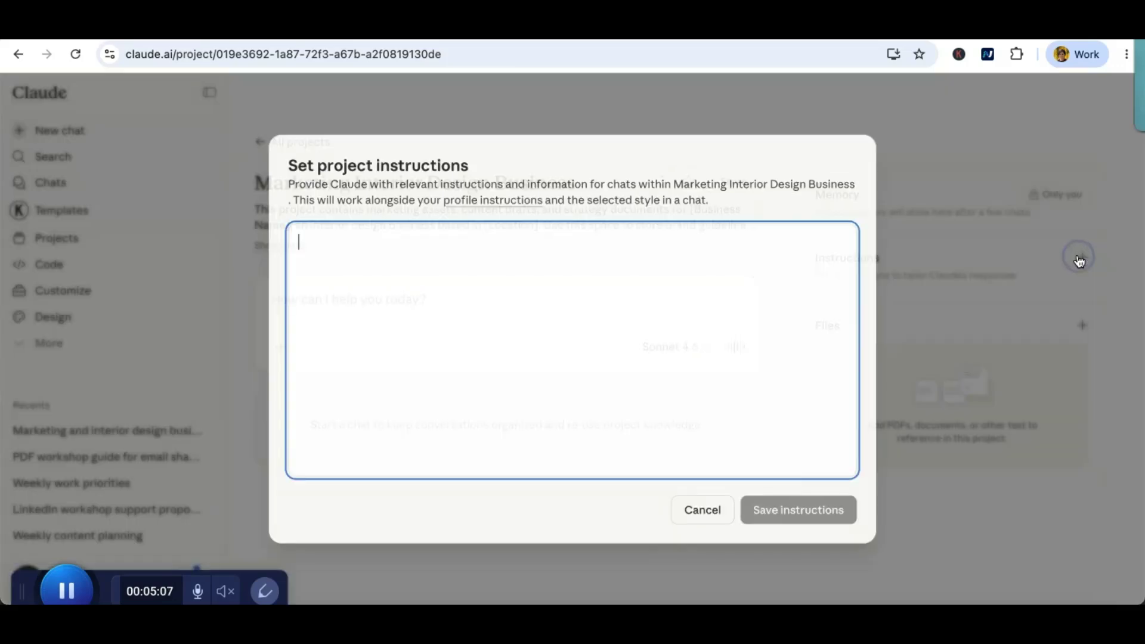
pyautogui.hotkey('ctrl', 'v')
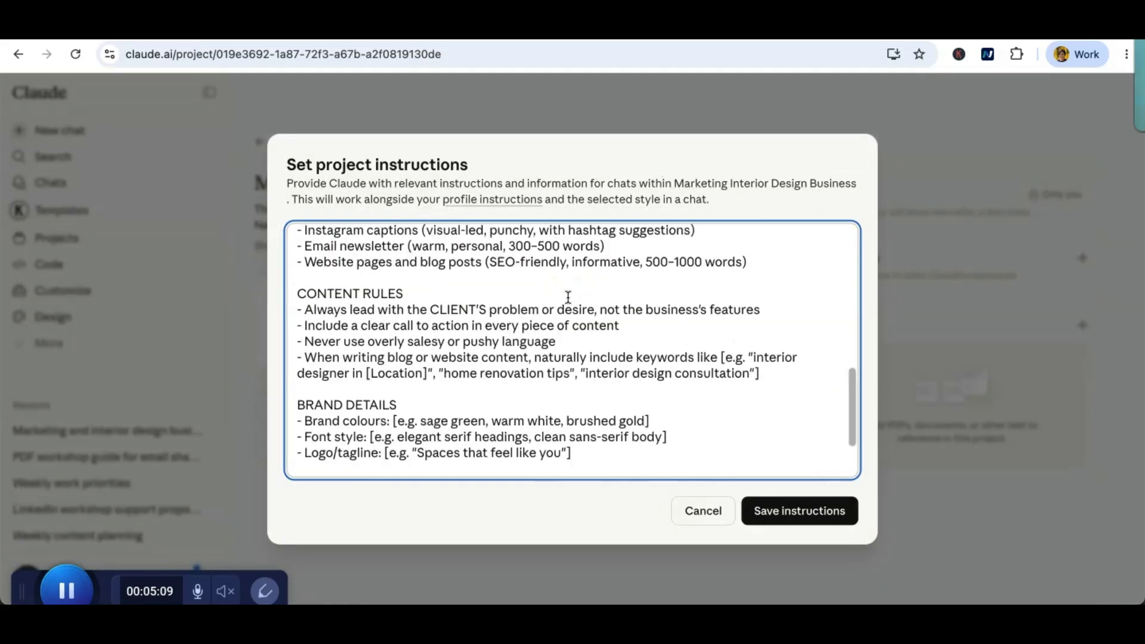
pyautogui.click(458, 358)
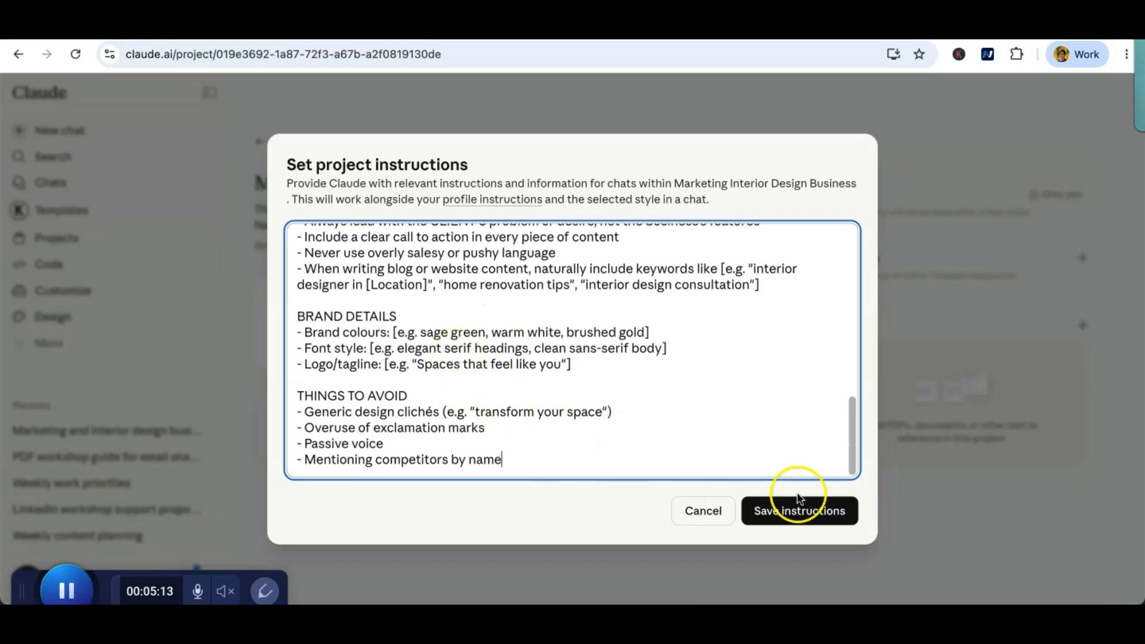
pyautogui.click(805, 513)
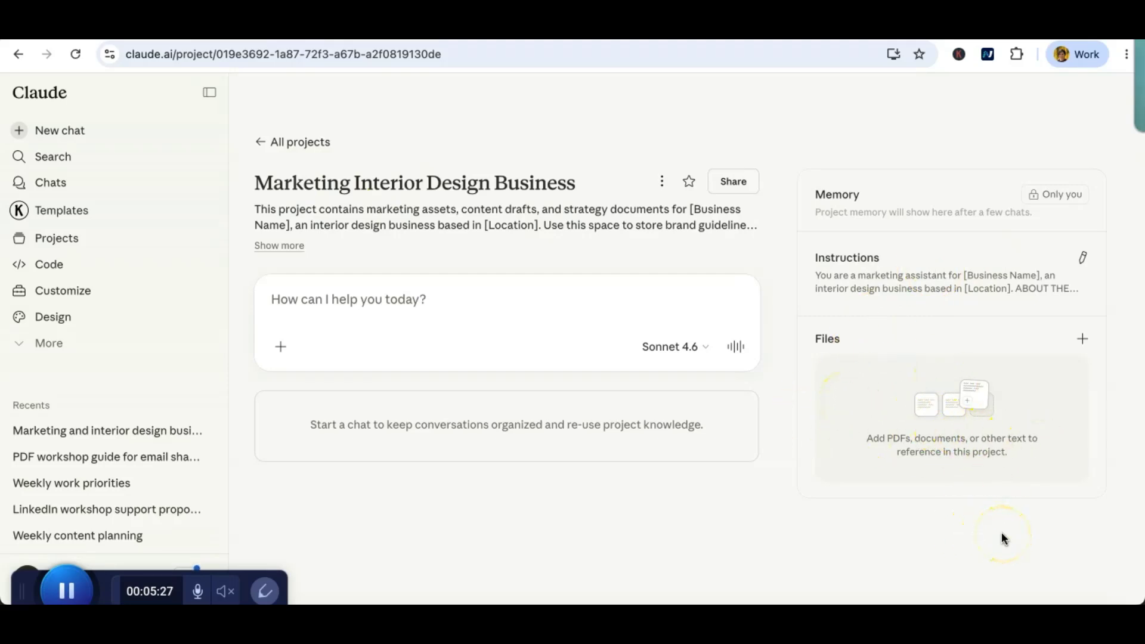
pyautogui.click(1083, 341)
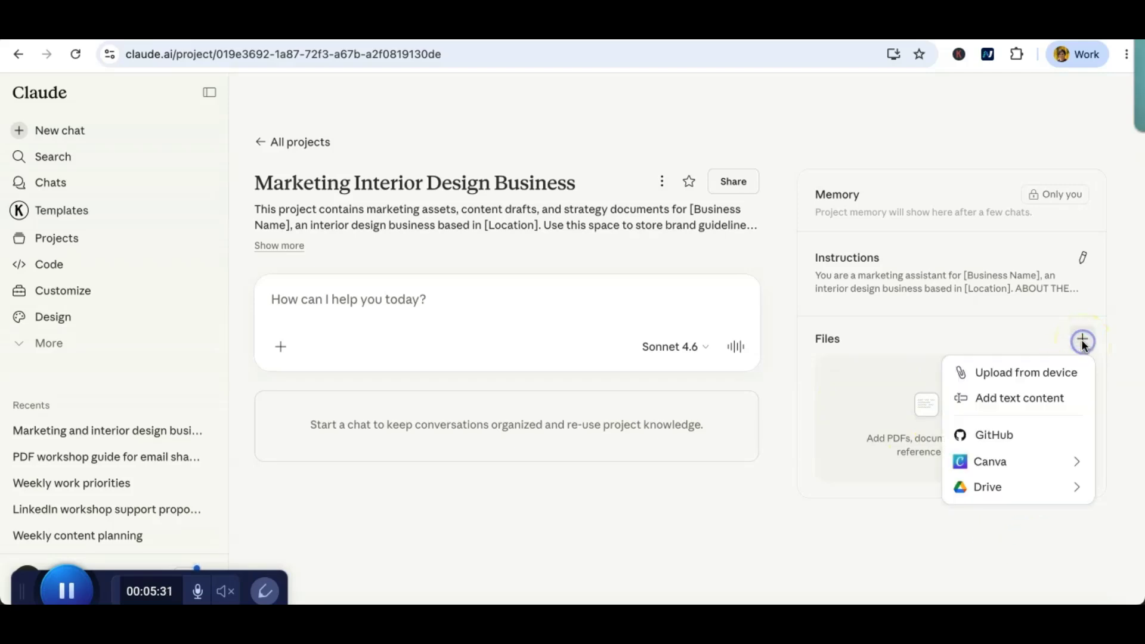
pyautogui.click(1048, 372)
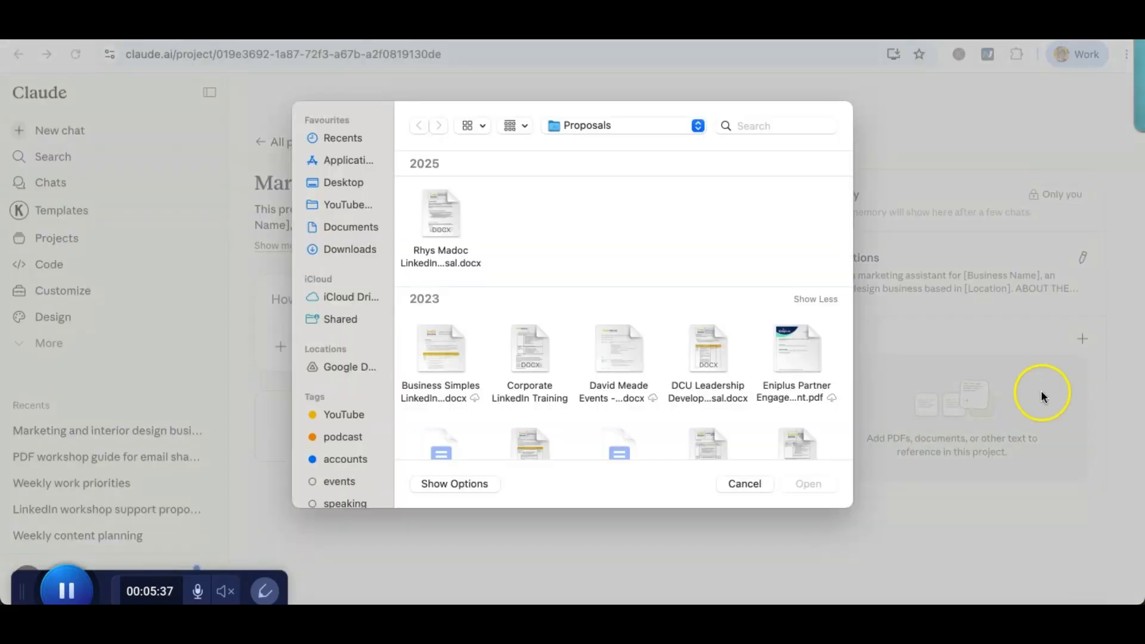
pyautogui.click(744, 483)
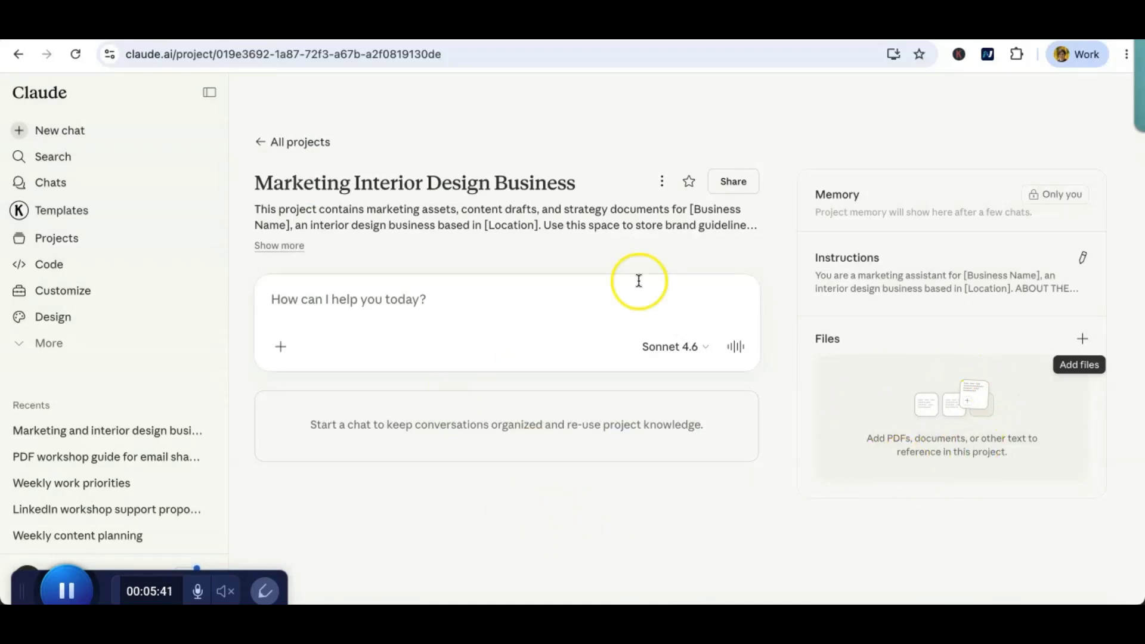
pyautogui.click(466, 302)
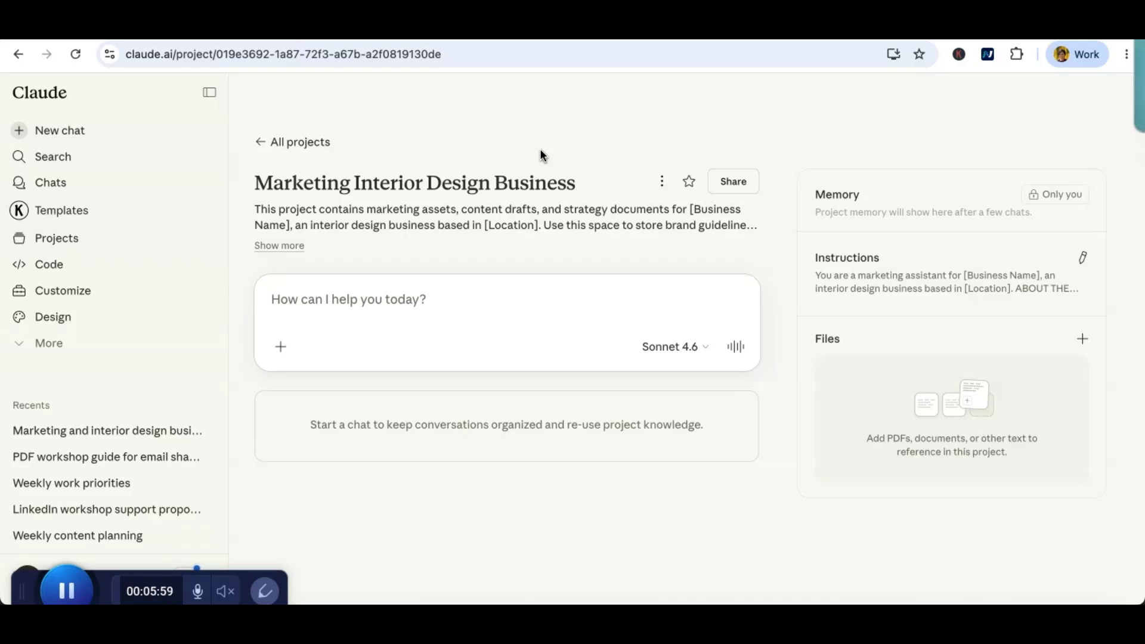
# - Start a new artifact from the Artifacts page and choose the "Quiz or survey" category
pyautogui.click(60, 342)
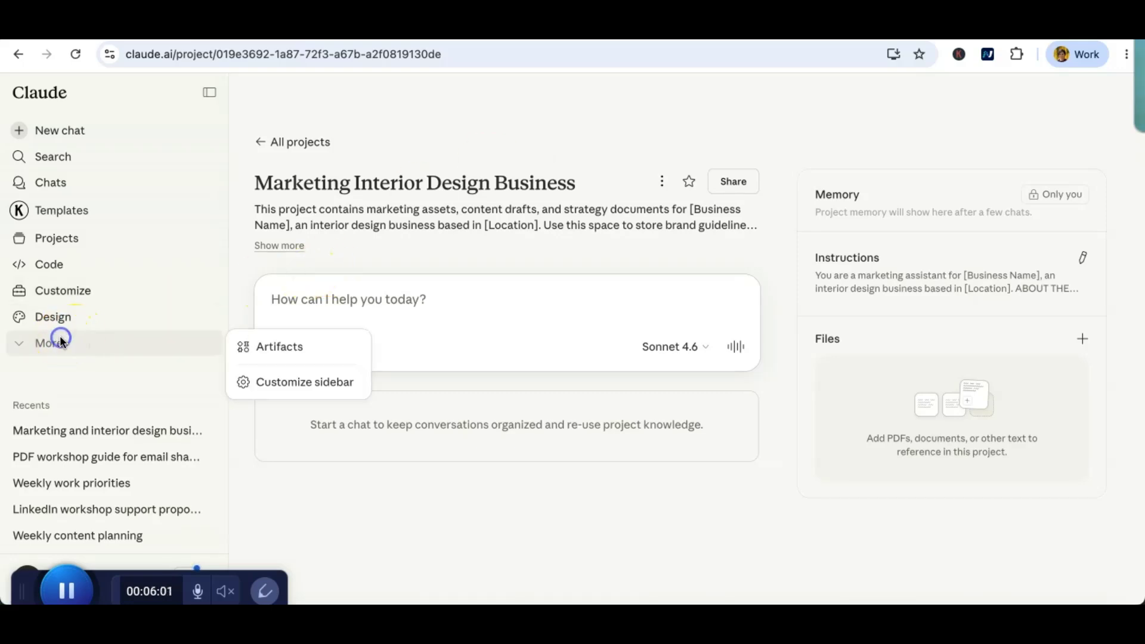
pyautogui.click(272, 346)
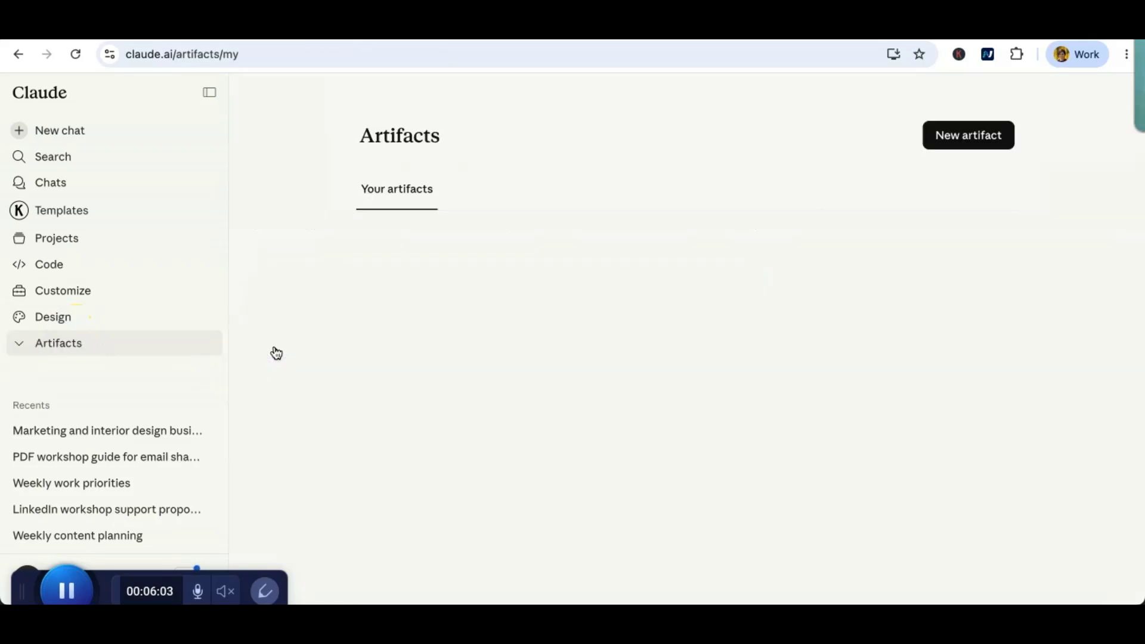
pyautogui.click(973, 136)
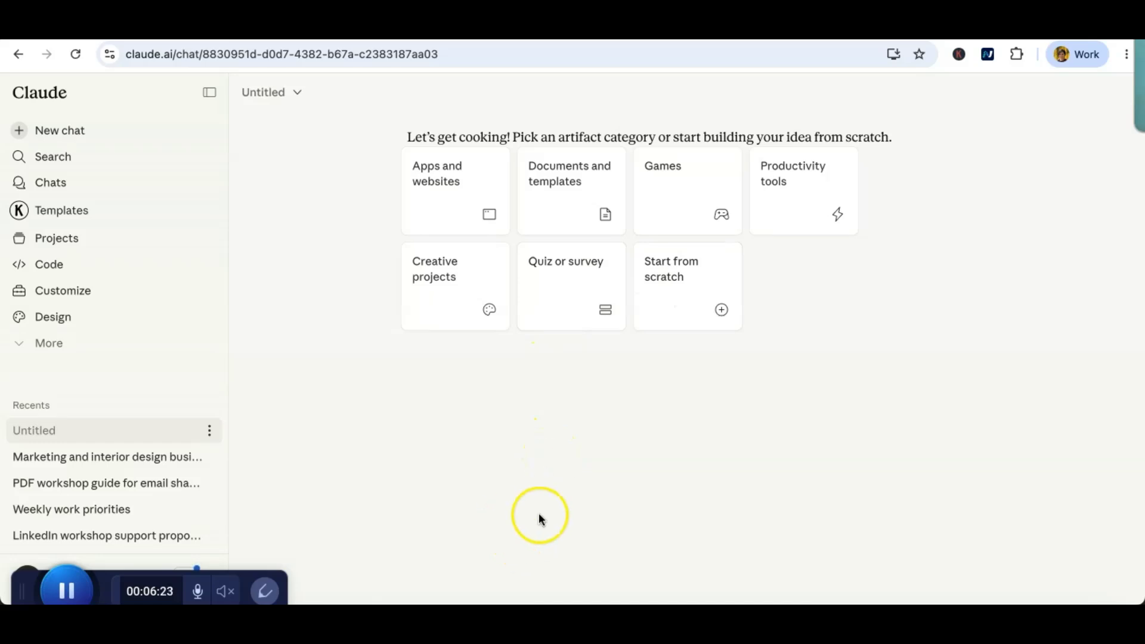
pyautogui.click(565, 303)
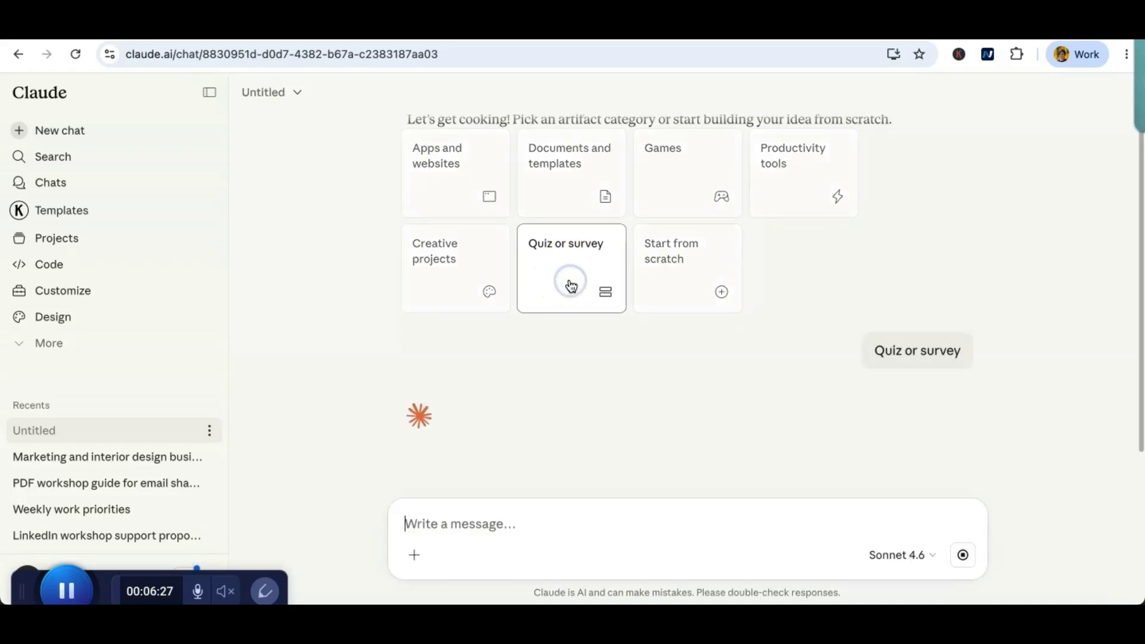
pyautogui.click(334, 392)
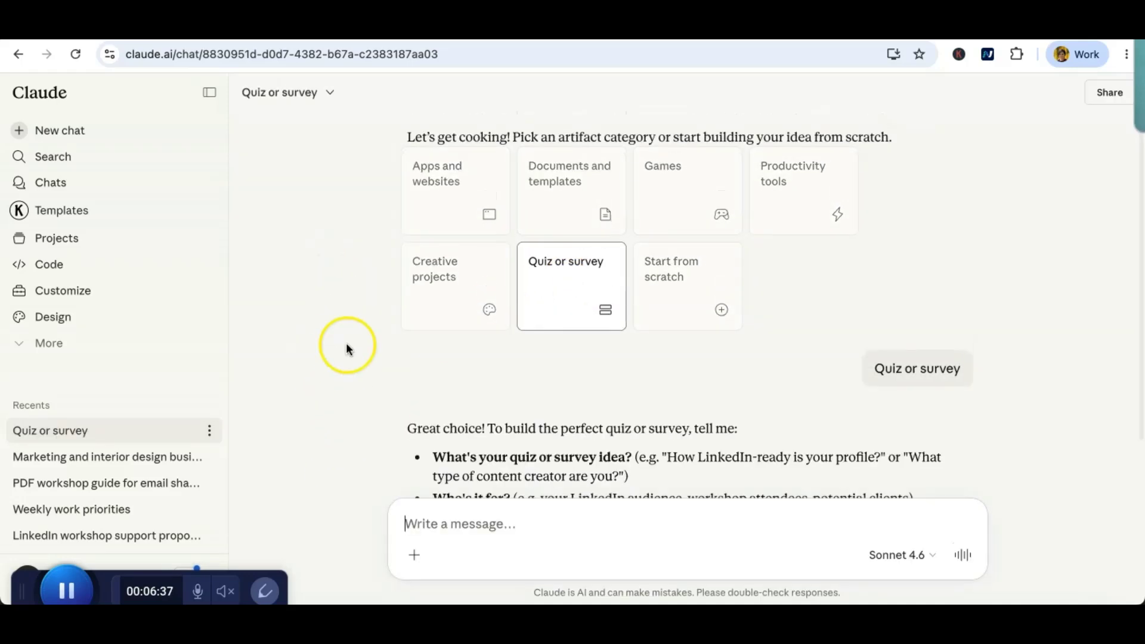
pyautogui.click(412, 523)
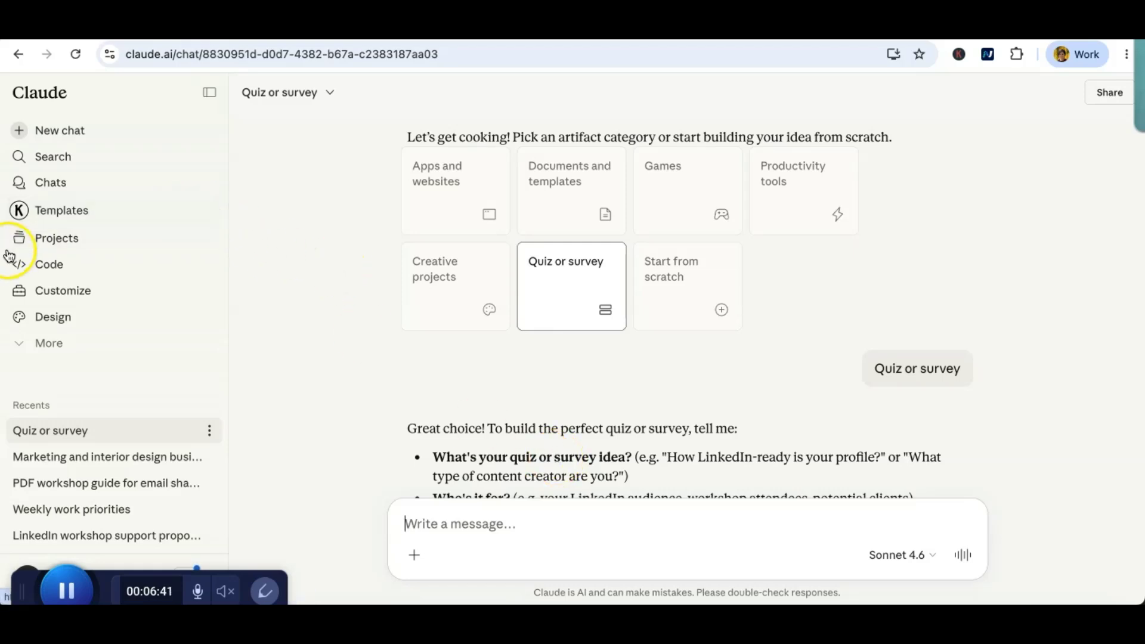
# - Open the Marketing Interior Design Business project and send the prompt "create quiz to research" in a new project chat
pyautogui.click(45, 245)
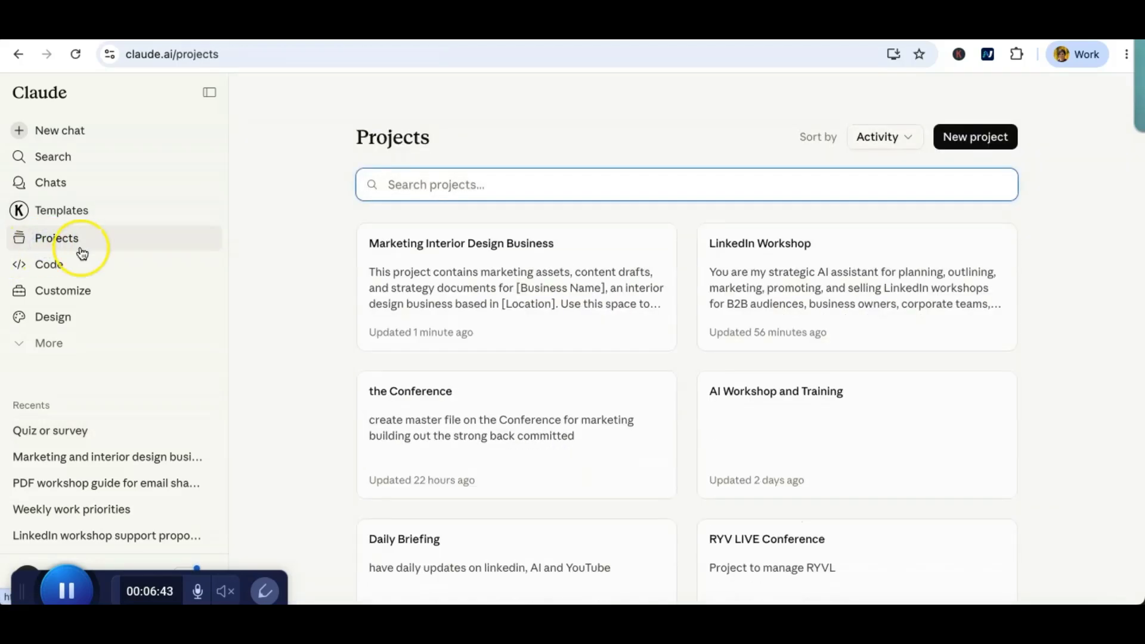
pyautogui.click(559, 292)
pyautogui.click(536, 302)
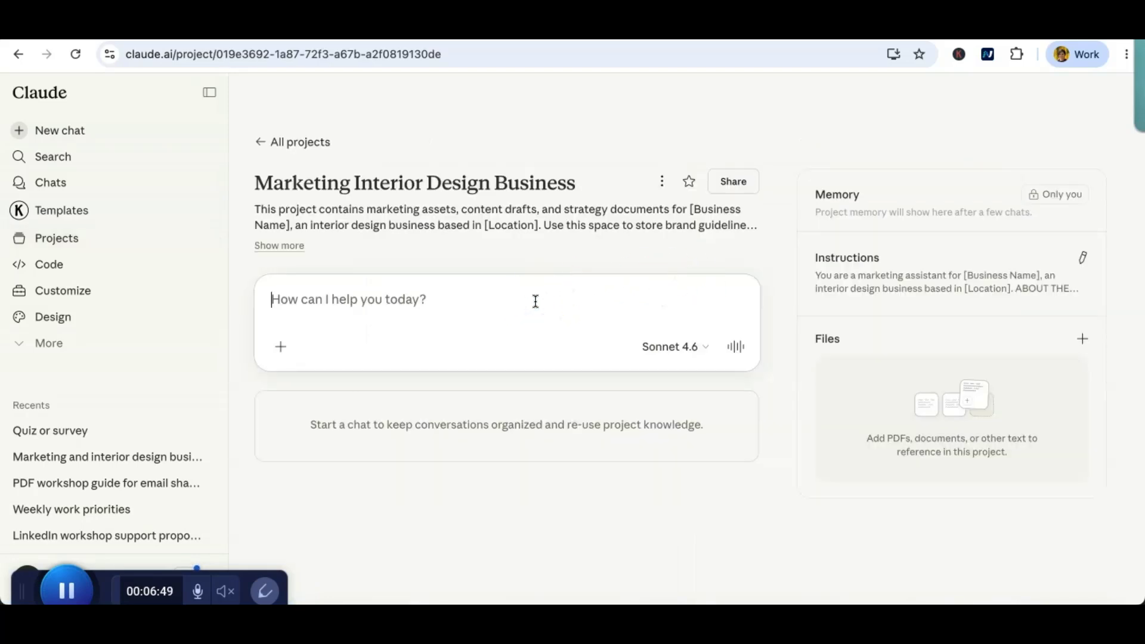
pyautogui.write('create')
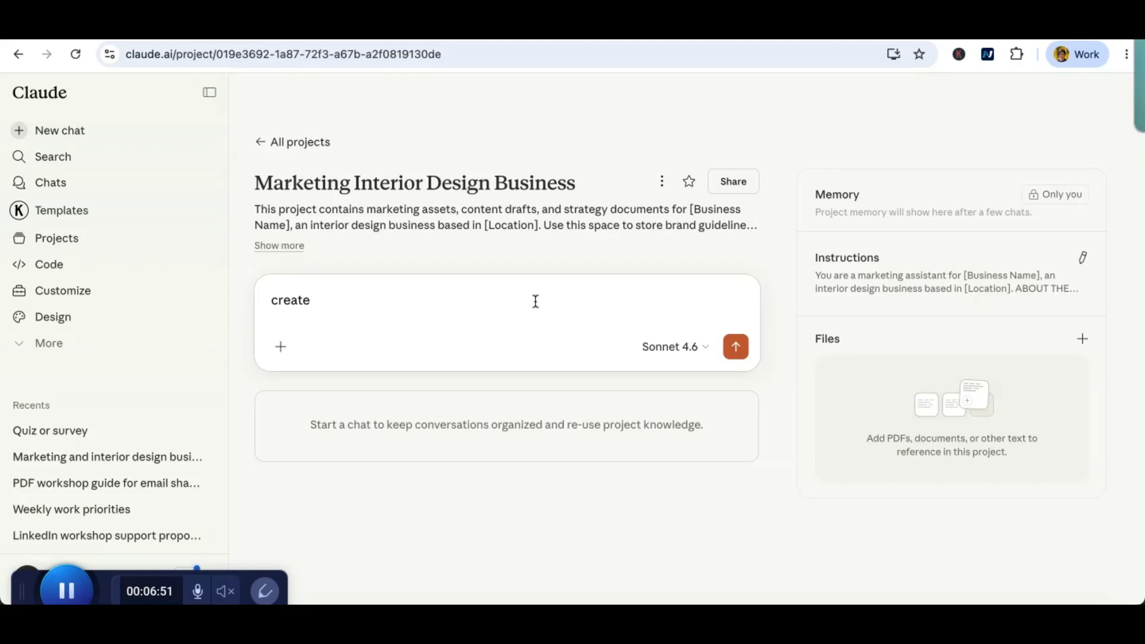
pyautogui.write(' quiz to r')
pyautogui.write('esearch')
pyautogui.press('Return')
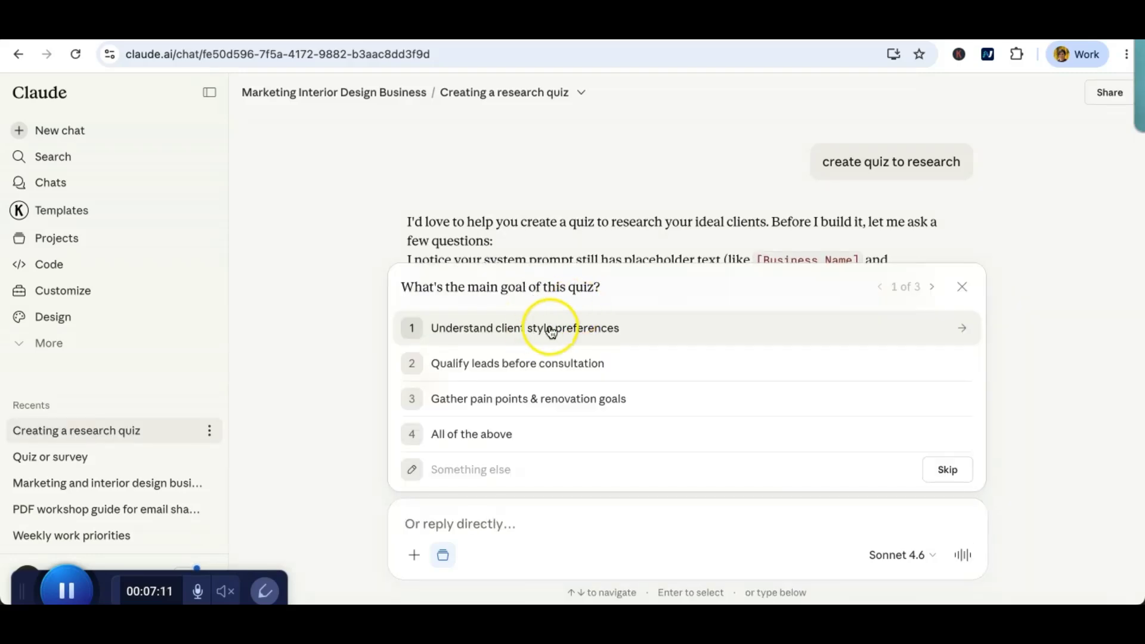
# - Answer the quiz setup questions with "Gather pain points & renovation goals", "I'm not sure yet" and "Recommend a specific service"
pyautogui.click(543, 397)
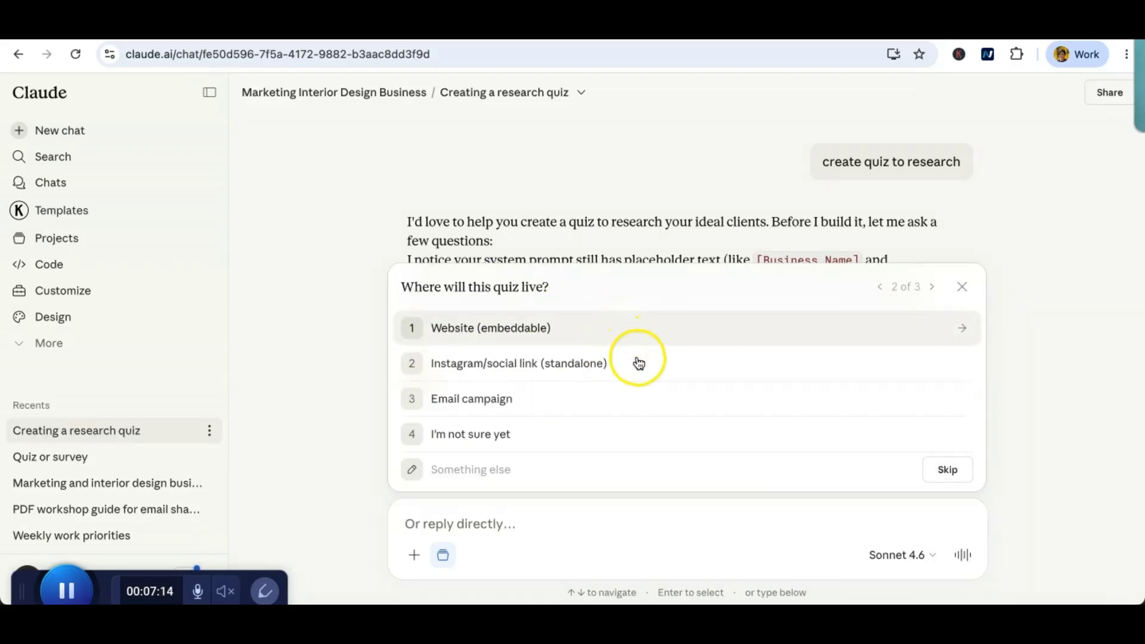
pyautogui.click(590, 433)
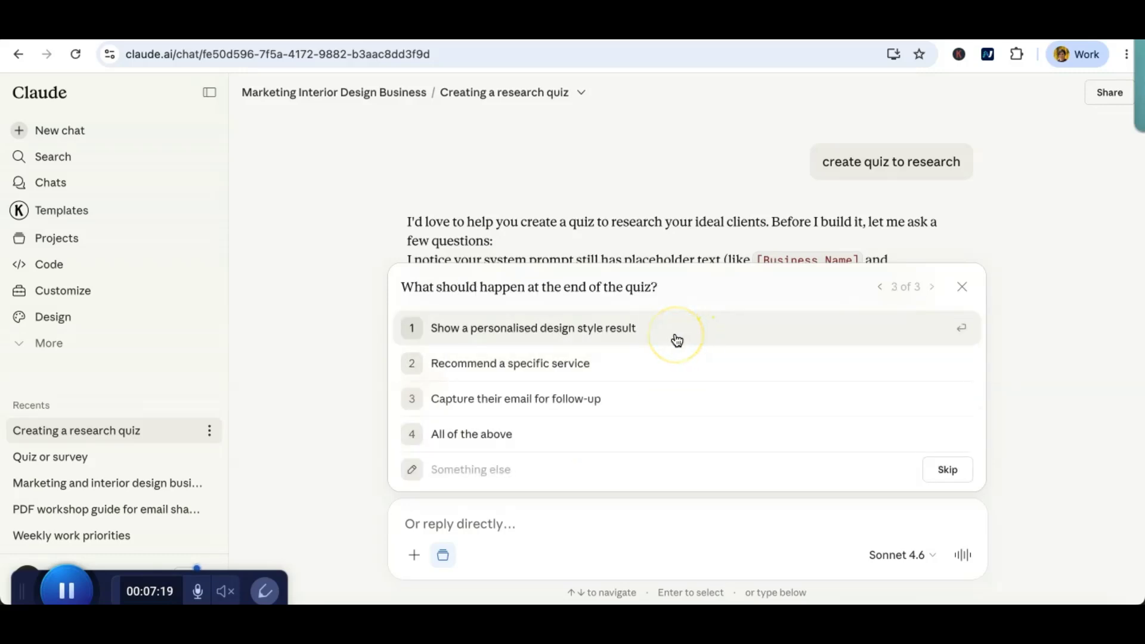
pyautogui.click(633, 369)
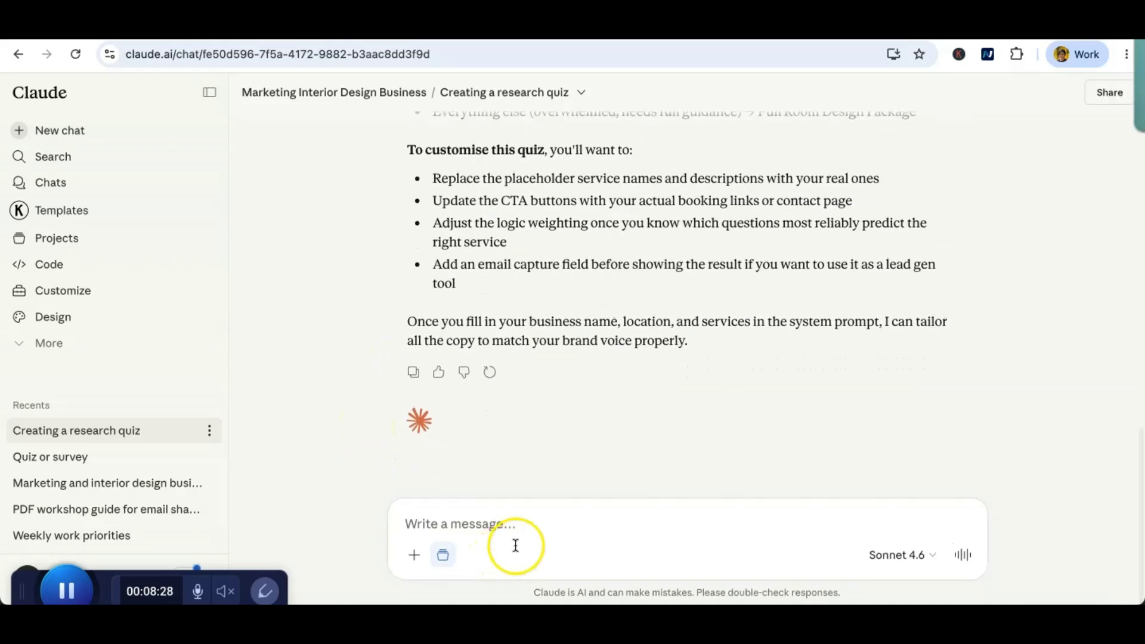
# - Send the follow-up message "save to artifacts" in the research quiz chat
pyautogui.click(526, 522)
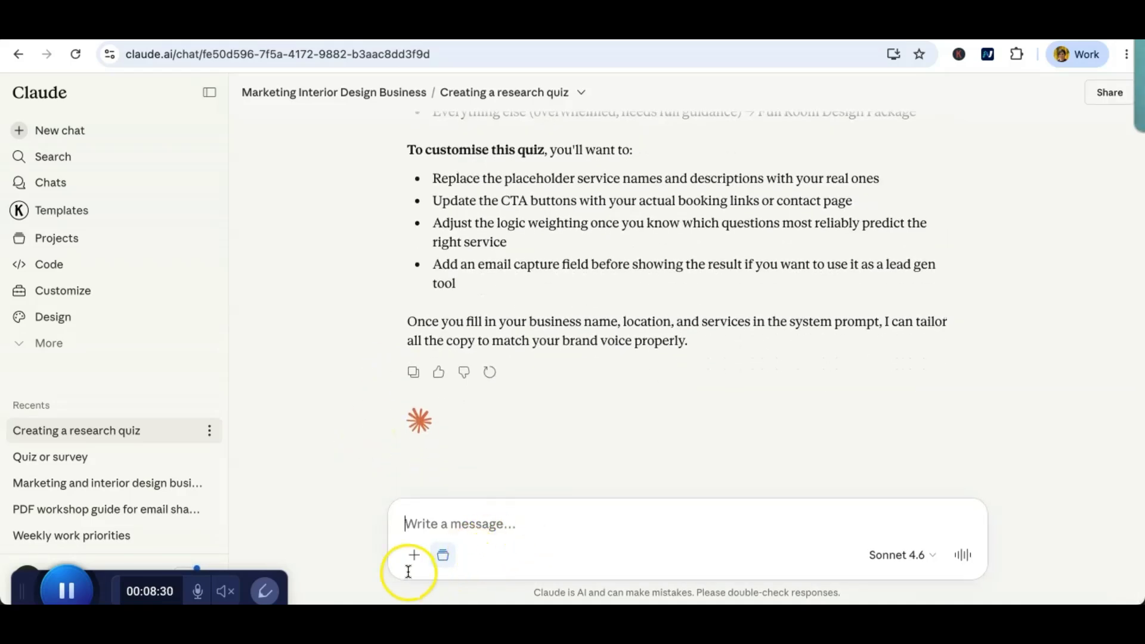
pyautogui.write('save t')
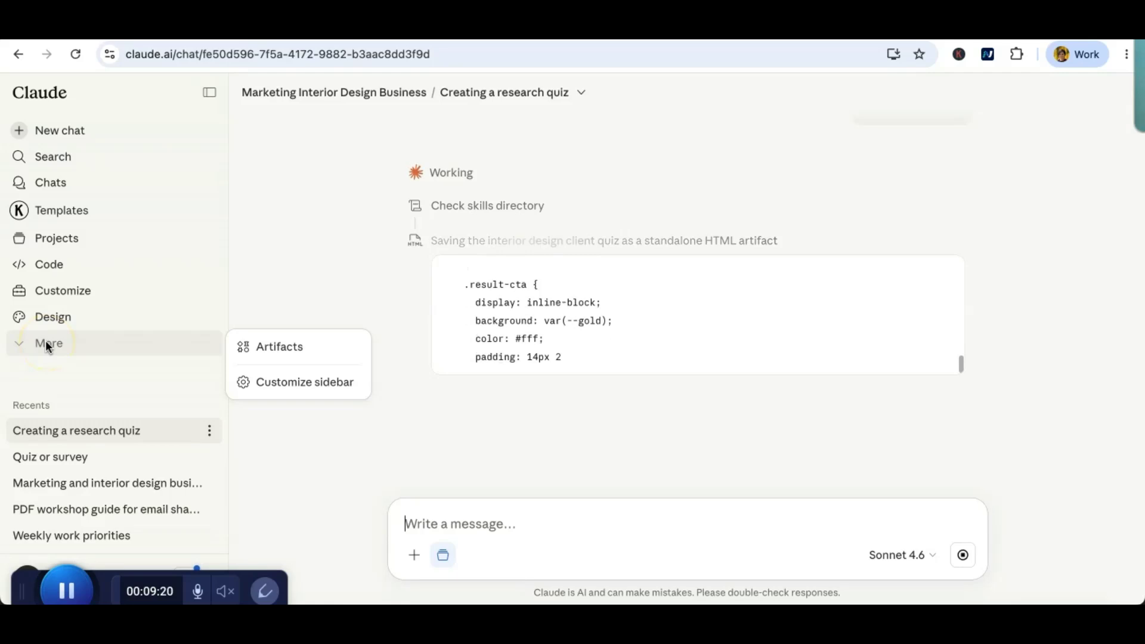
# - Browse the collection of saved artifacts on the Artifacts page
pyautogui.click(271, 348)
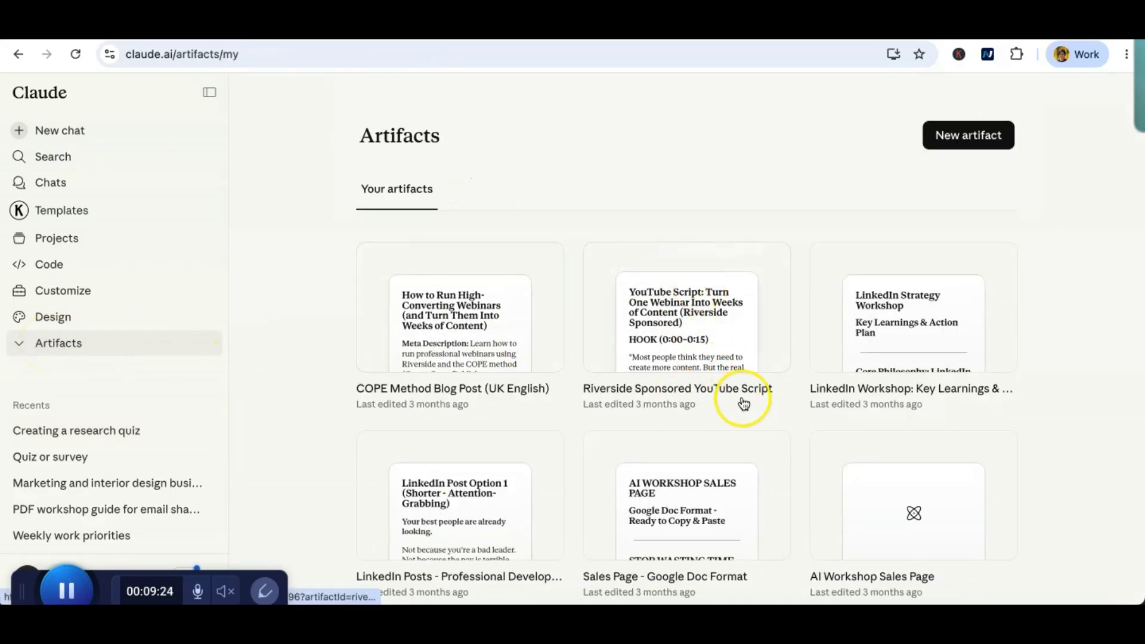
pyautogui.scroll(-1, 940, 412)
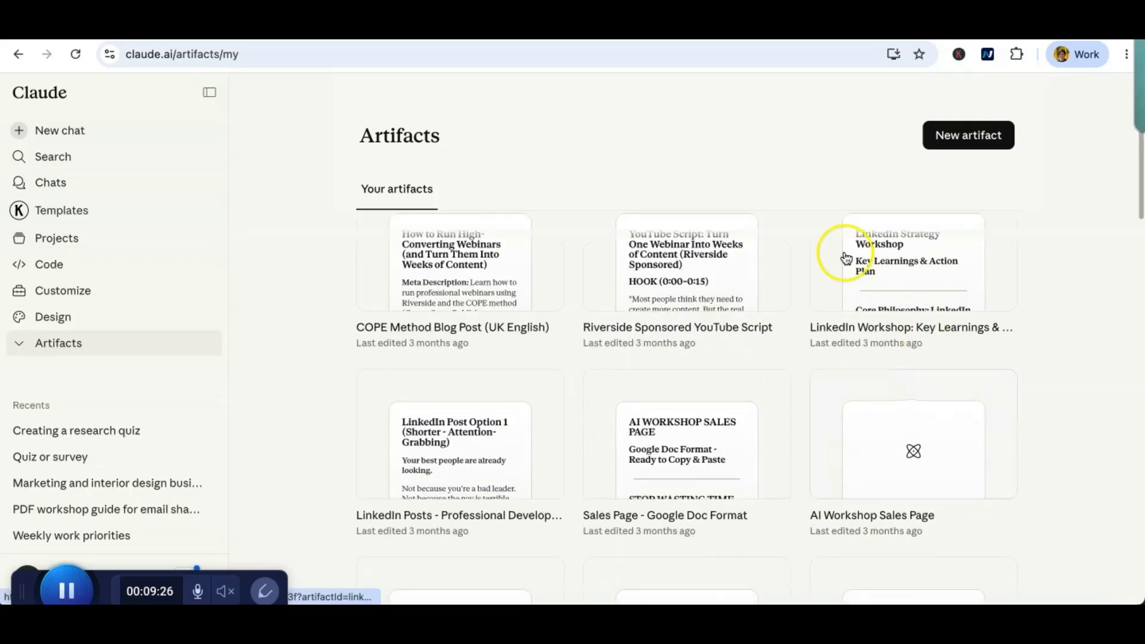
pyautogui.scroll(-5, 811, 363)
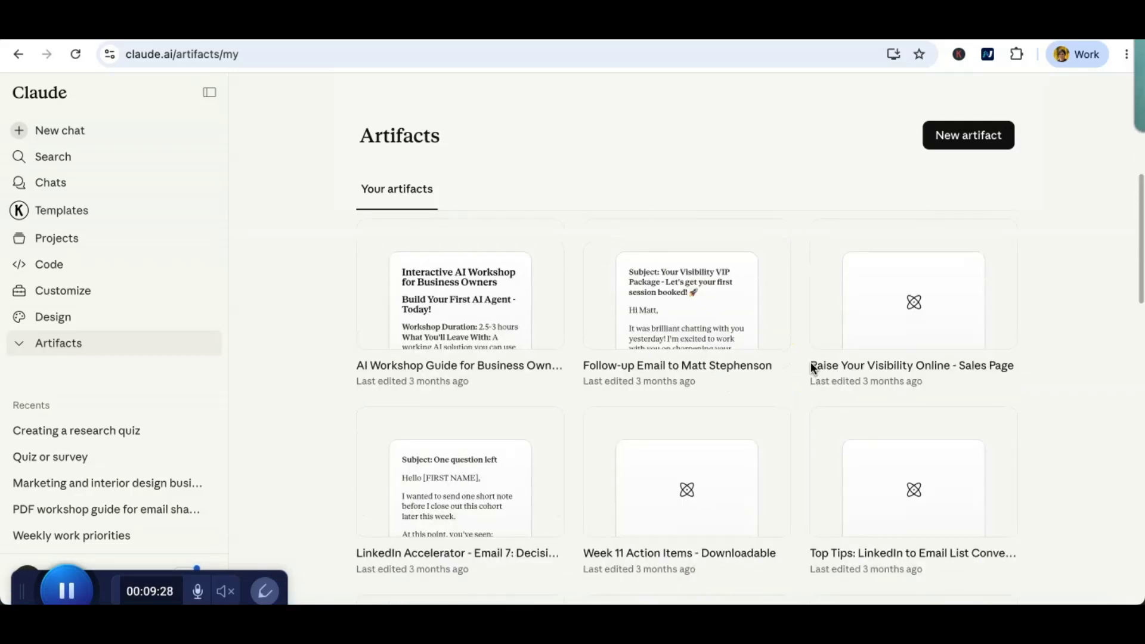
pyautogui.scroll(-3, 810, 361)
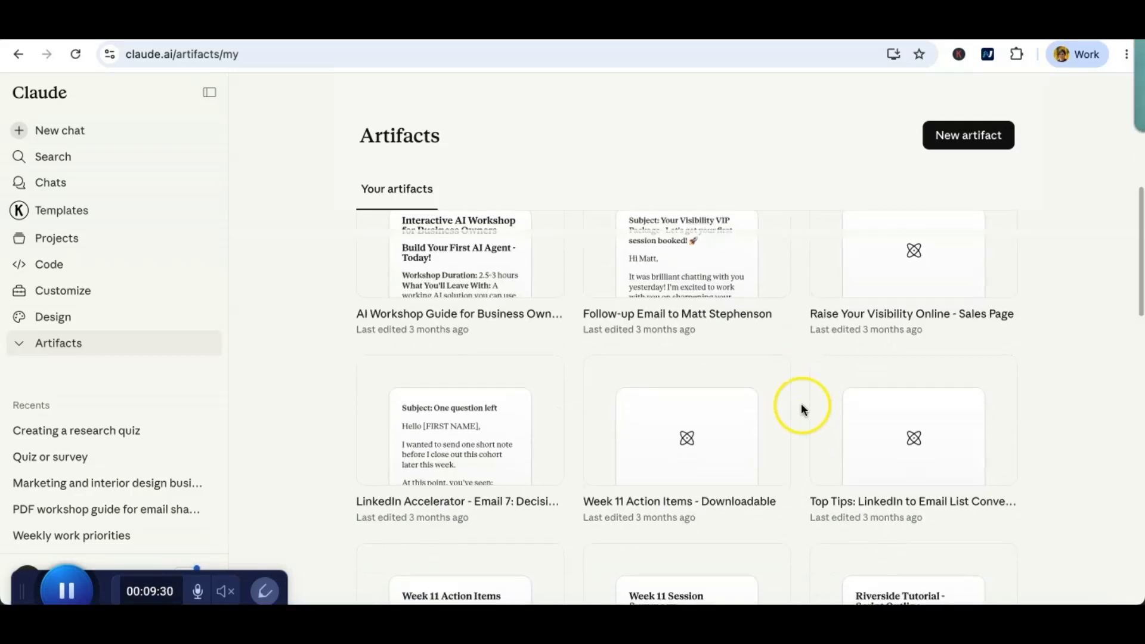
pyautogui.scroll(-4, 807, 363)
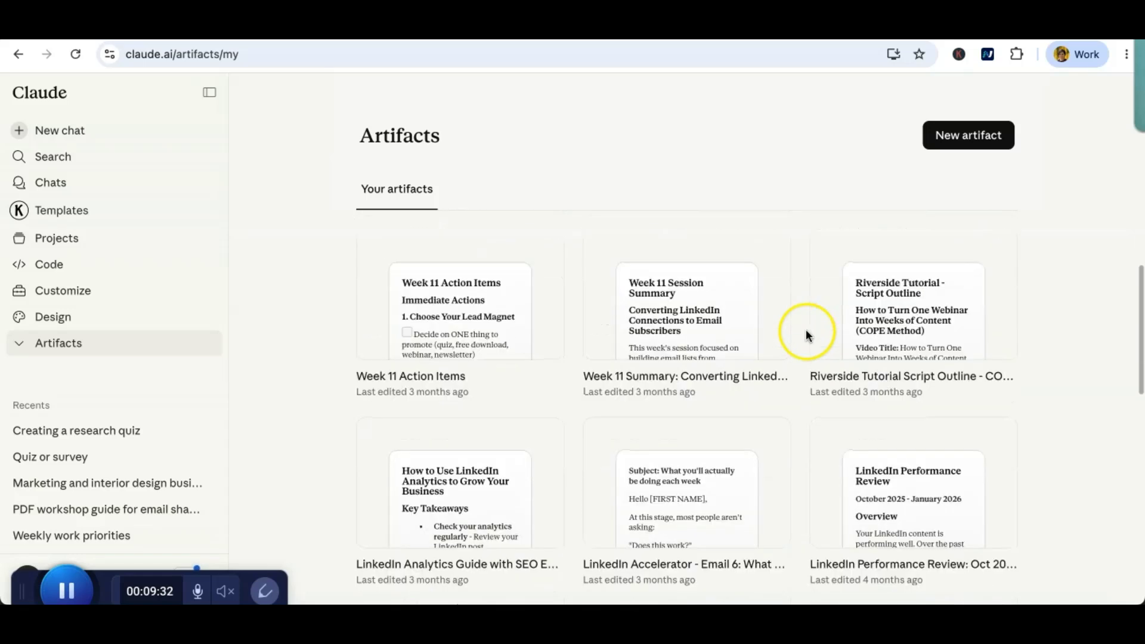
pyautogui.scroll(-10, 808, 303)
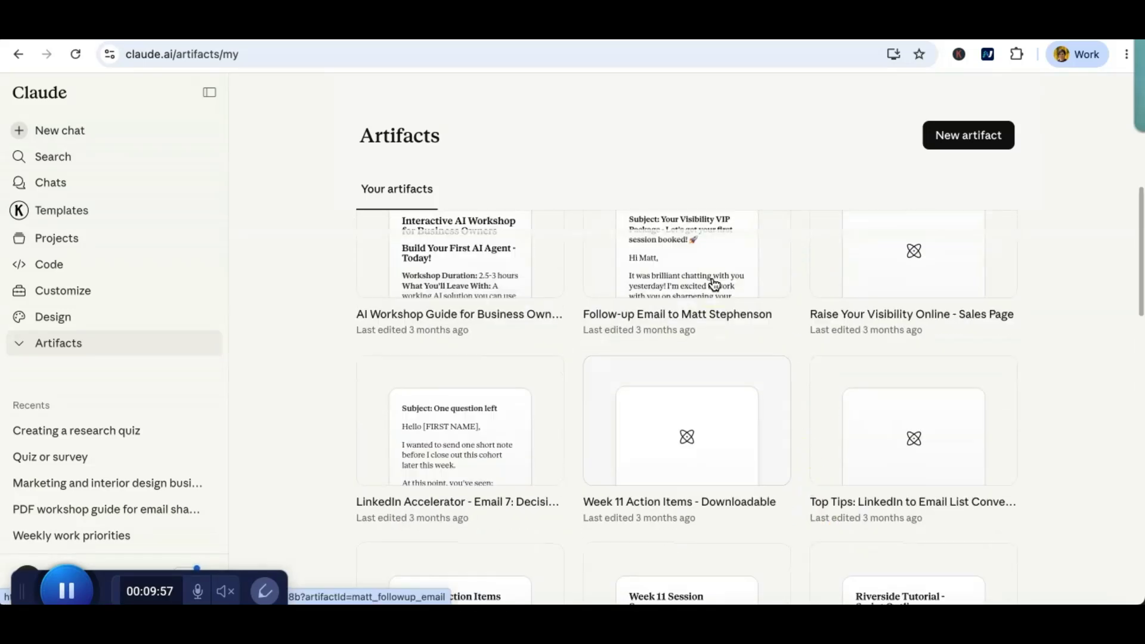
# - Open the "Week 11 Action Items - Downloadable" artifact and read through the whole document
pyautogui.click(654, 434)
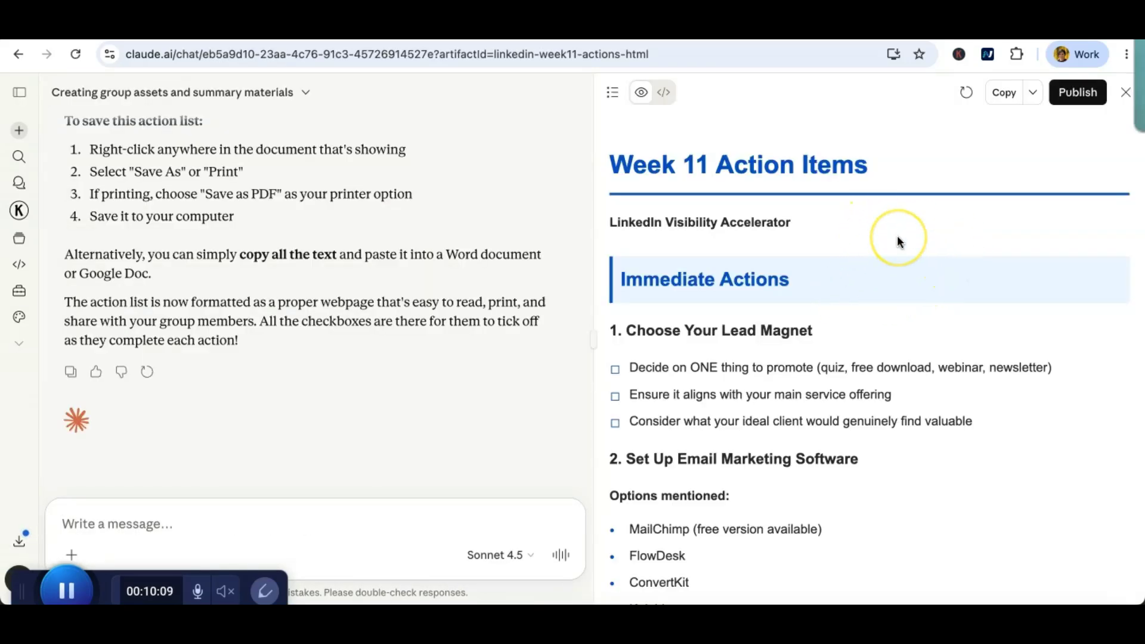
pyautogui.scroll(-2, 898, 227)
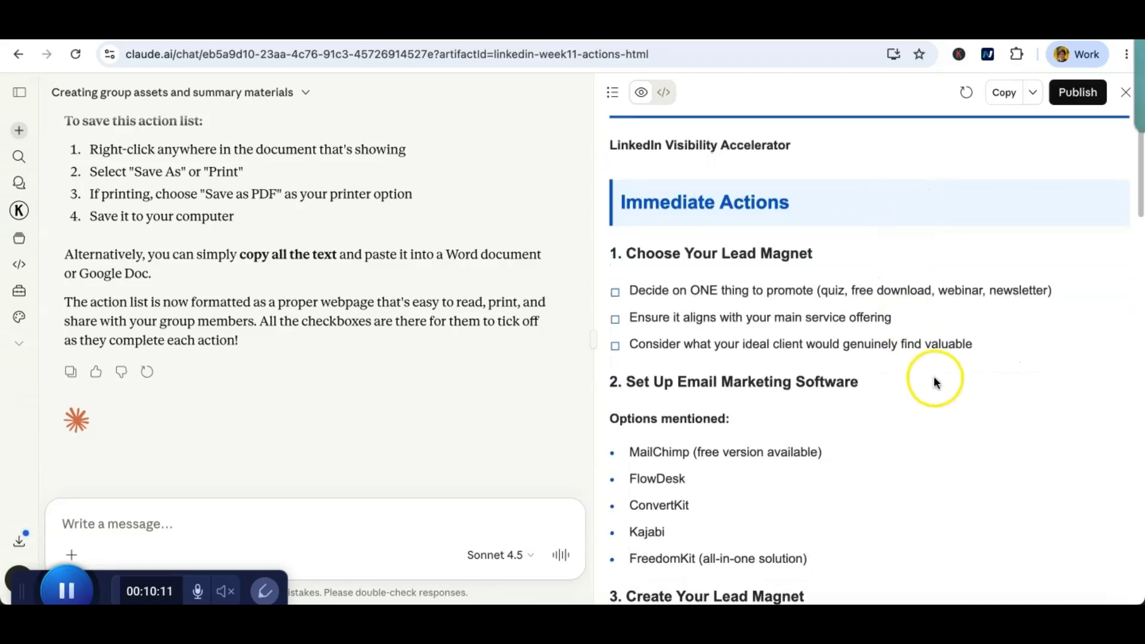
pyautogui.scroll(-20, 933, 382)
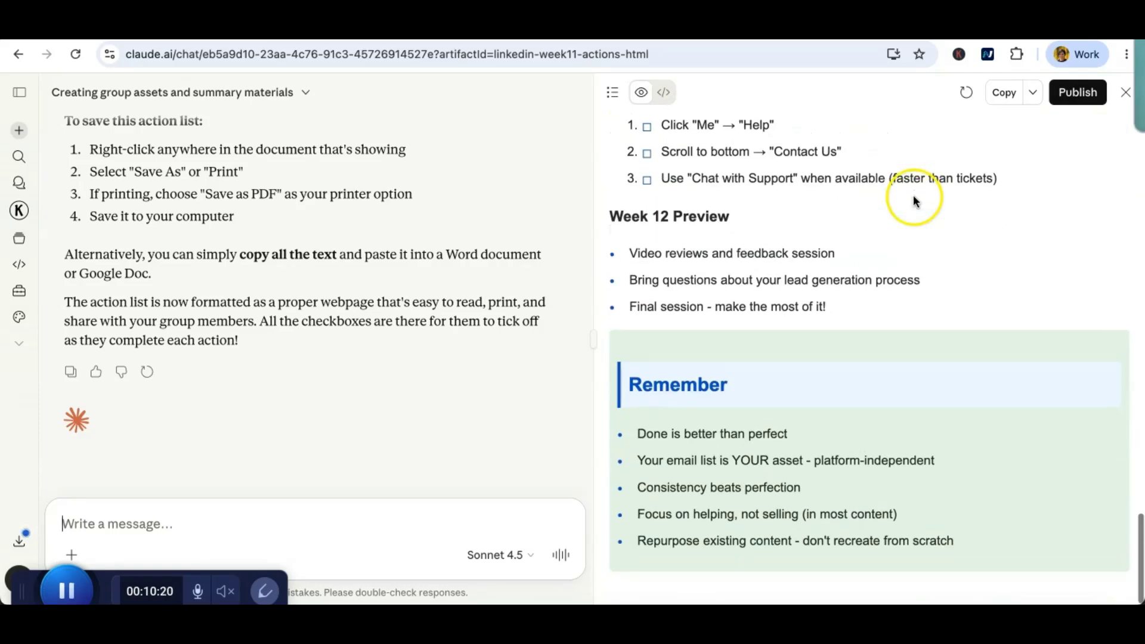
pyautogui.scroll(20, 913, 171)
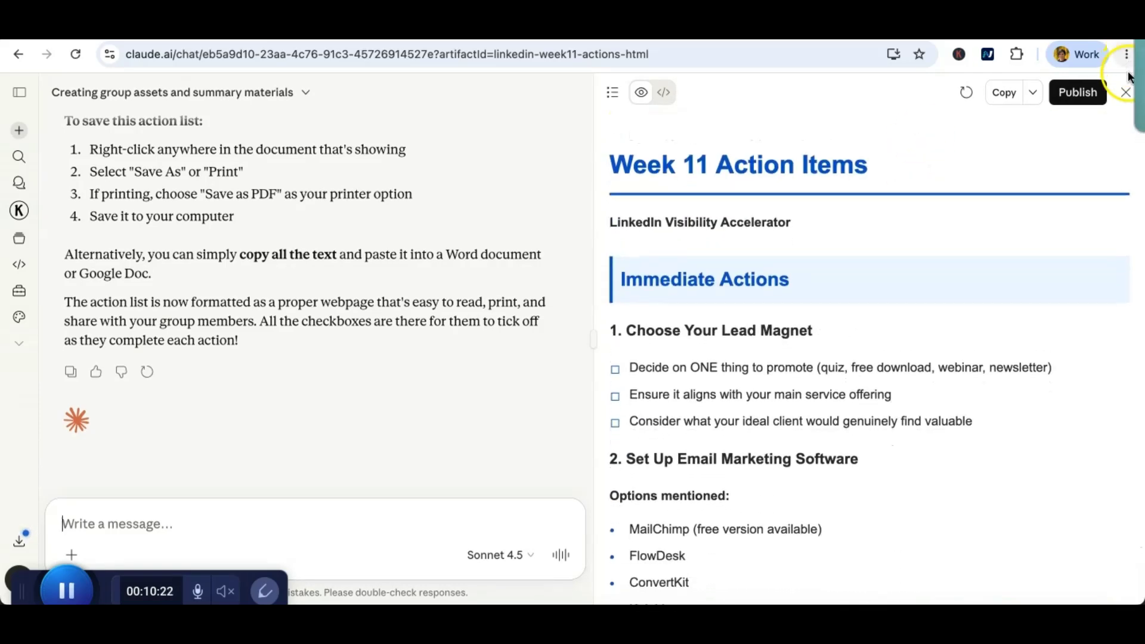
# - Close the artifact and reopen the "Creating a research quiz" chat from the Marketing Interior Design Business project
pyautogui.click(1125, 92)
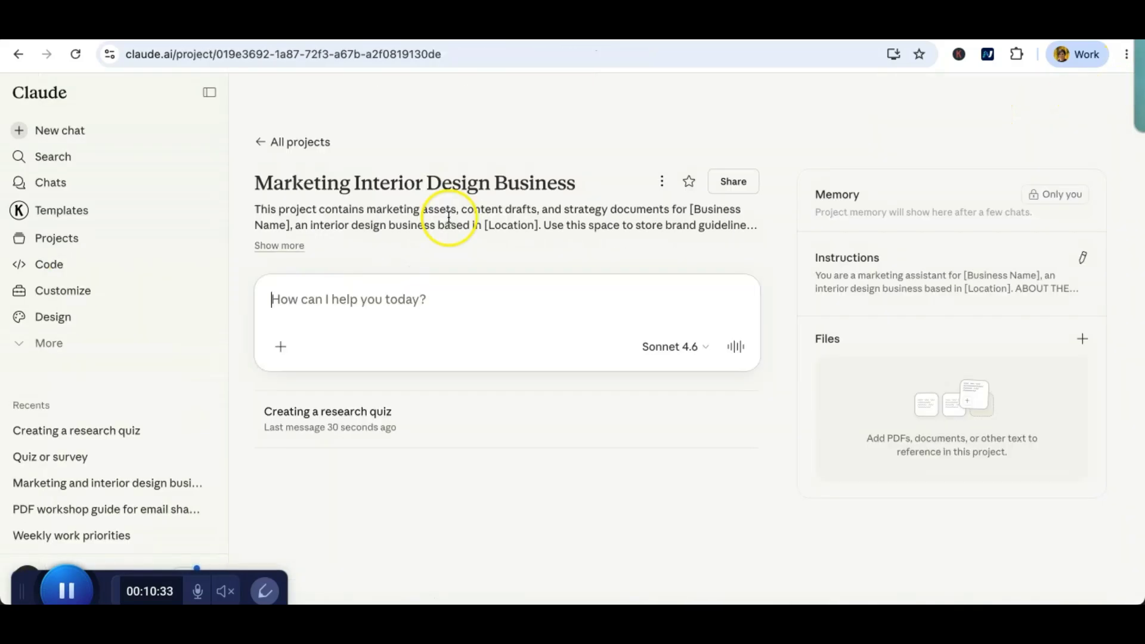
pyautogui.click(555, 424)
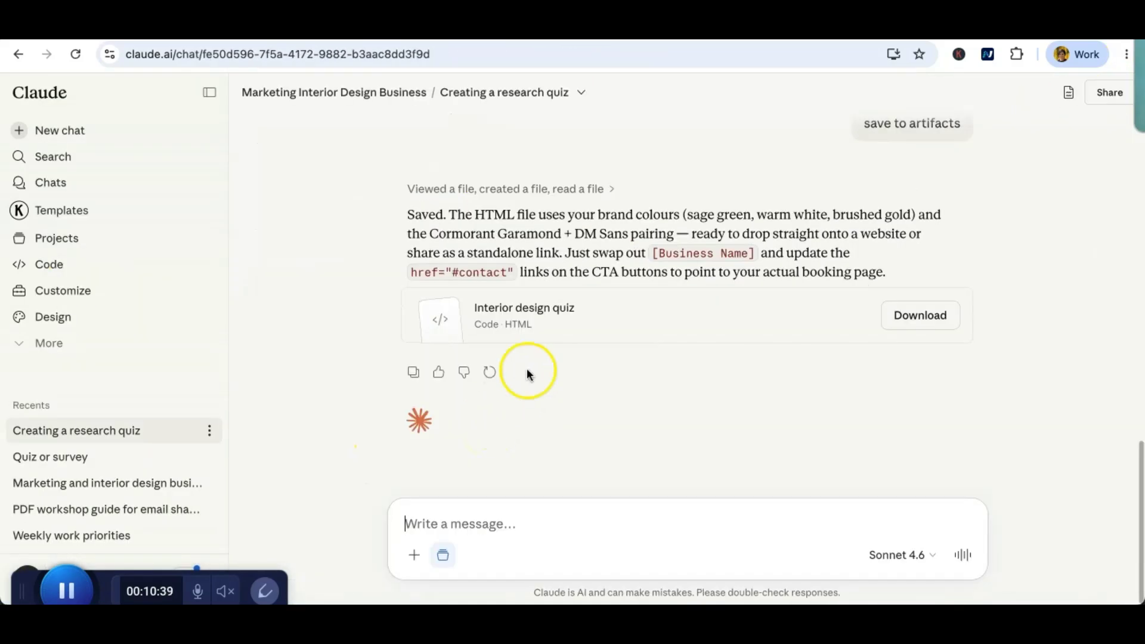
# - Open the "Interior design quiz" artifact, preview its first two questions, and close the preview
pyautogui.click(552, 317)
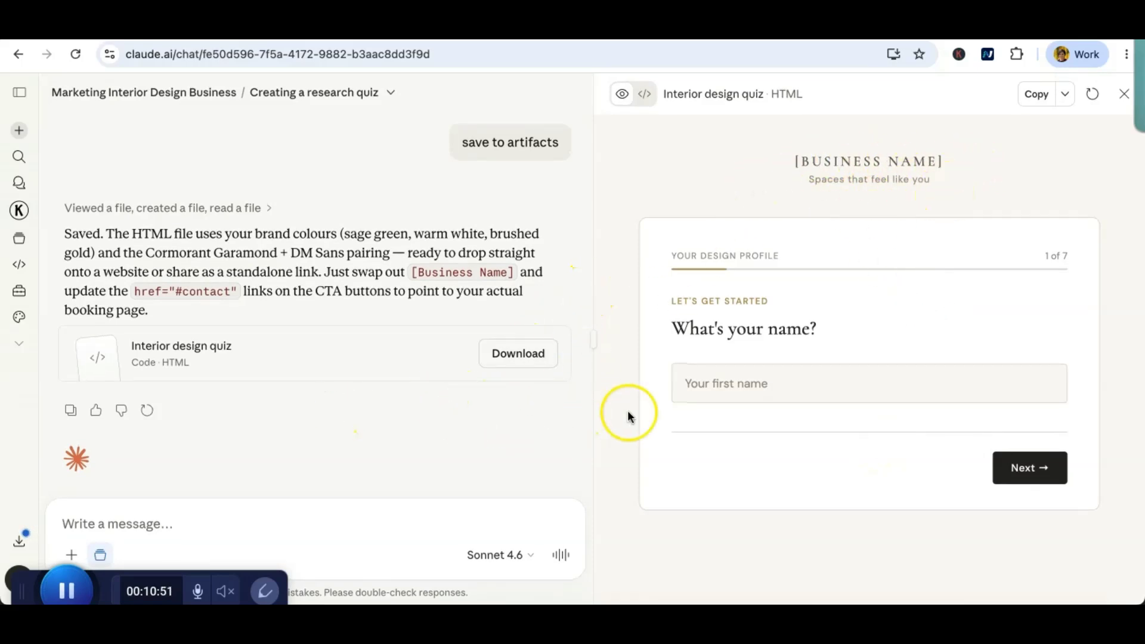
pyautogui.click(1026, 468)
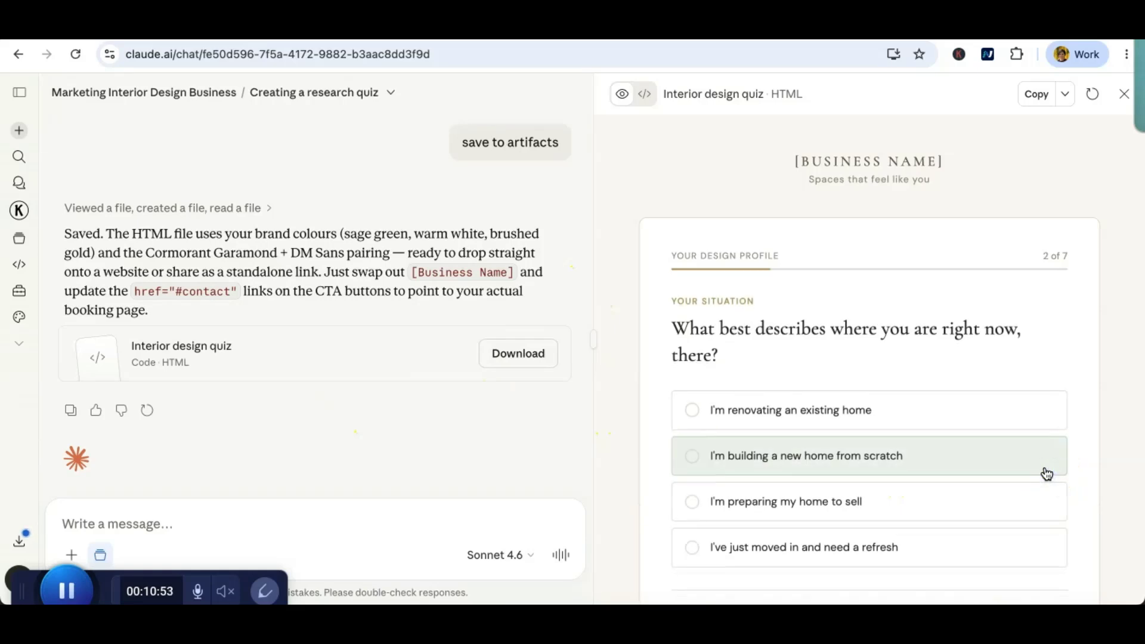
pyautogui.scroll(-2, 1045, 472)
pyautogui.click(1026, 524)
pyautogui.click(980, 358)
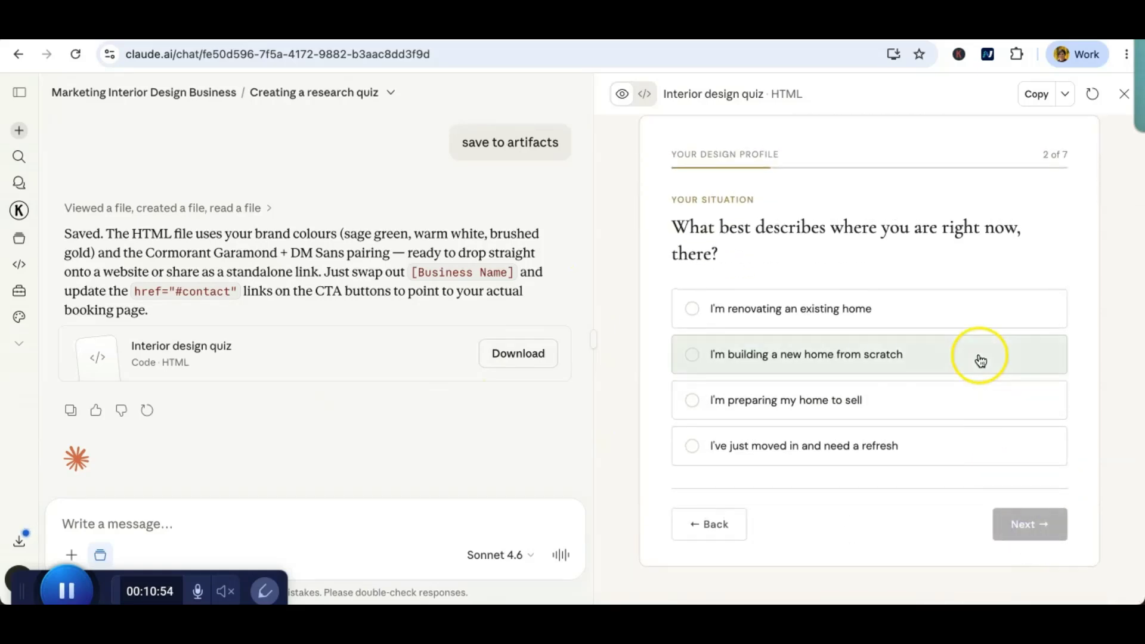
pyautogui.click(1125, 94)
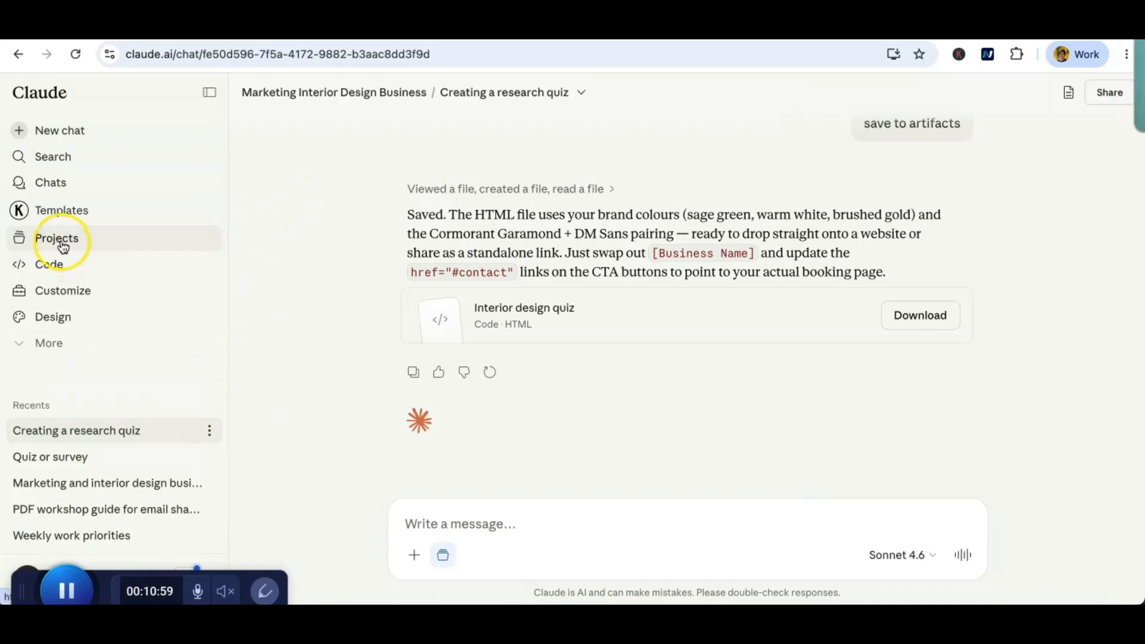
pyautogui.click(51, 344)
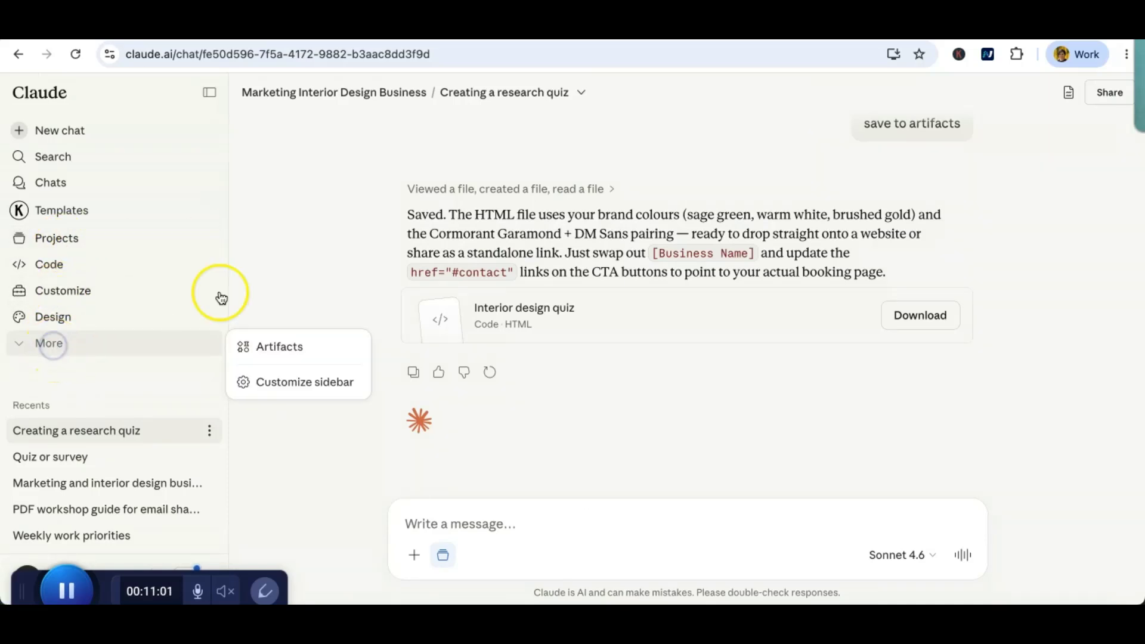
pyautogui.click(306, 202)
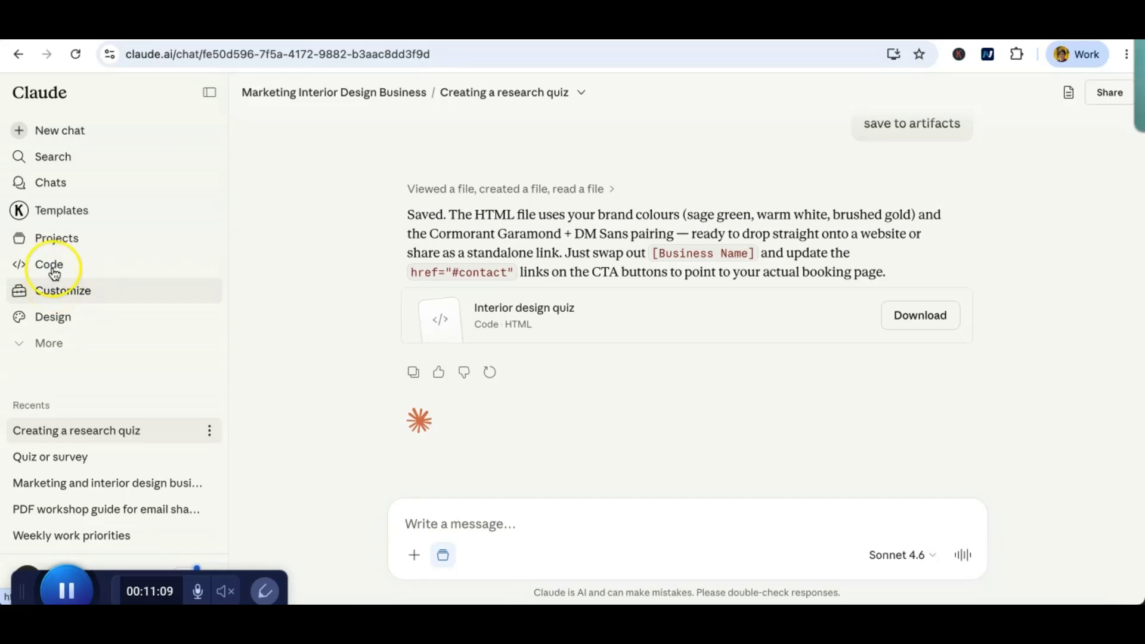
# - Open the connectors directory from the Customize page and browse the available app connectors
pyautogui.click(51, 292)
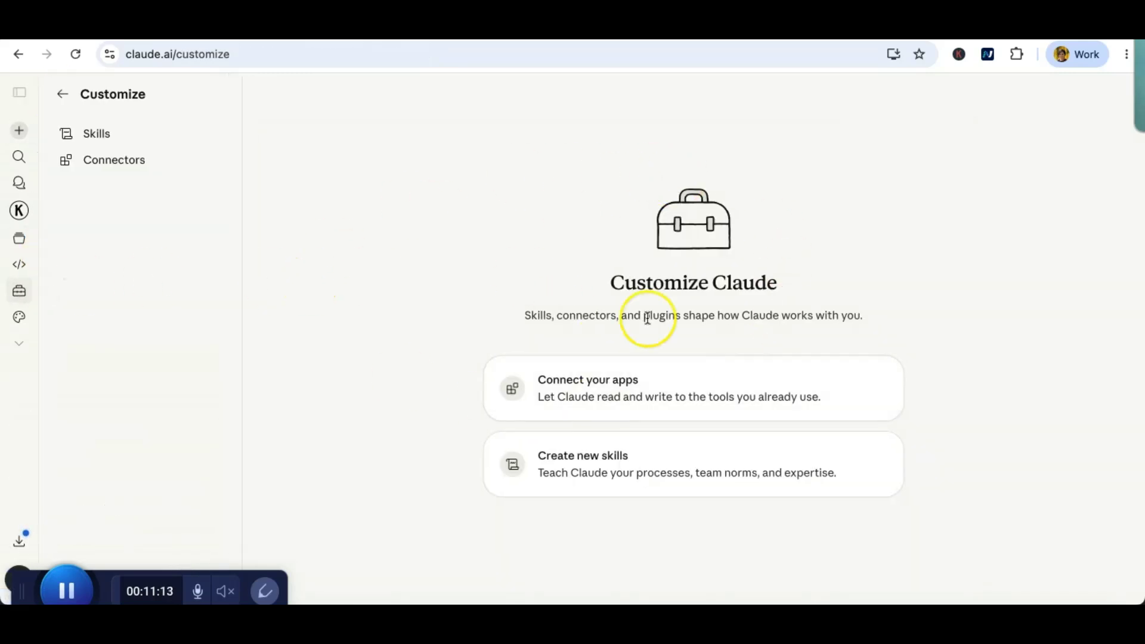
pyautogui.click(717, 386)
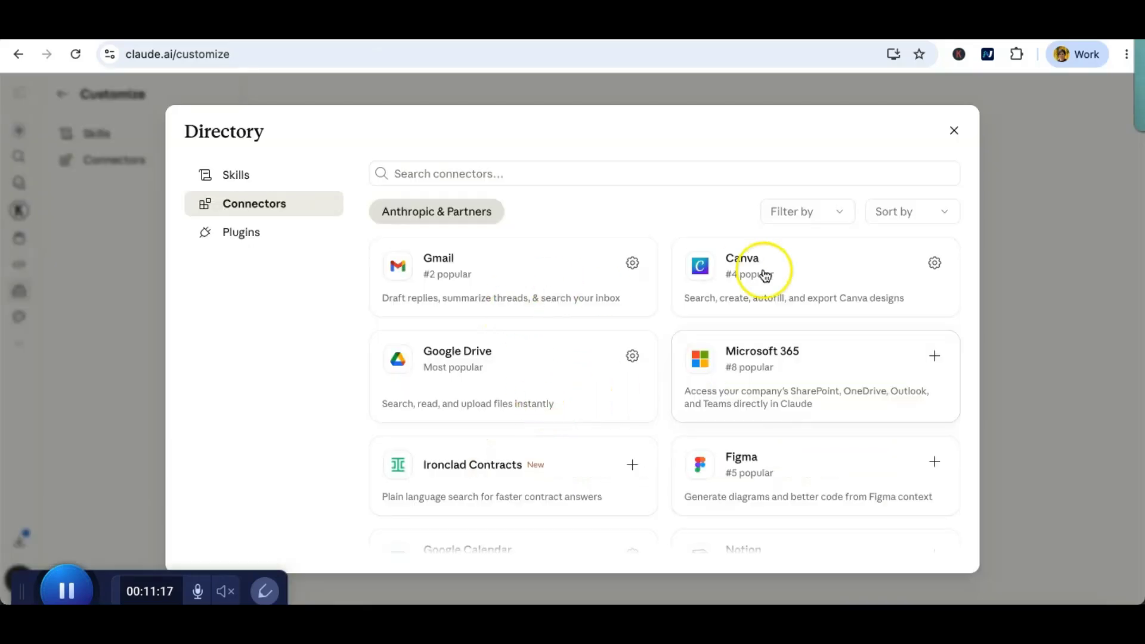
pyautogui.scroll(-3, 825, 476)
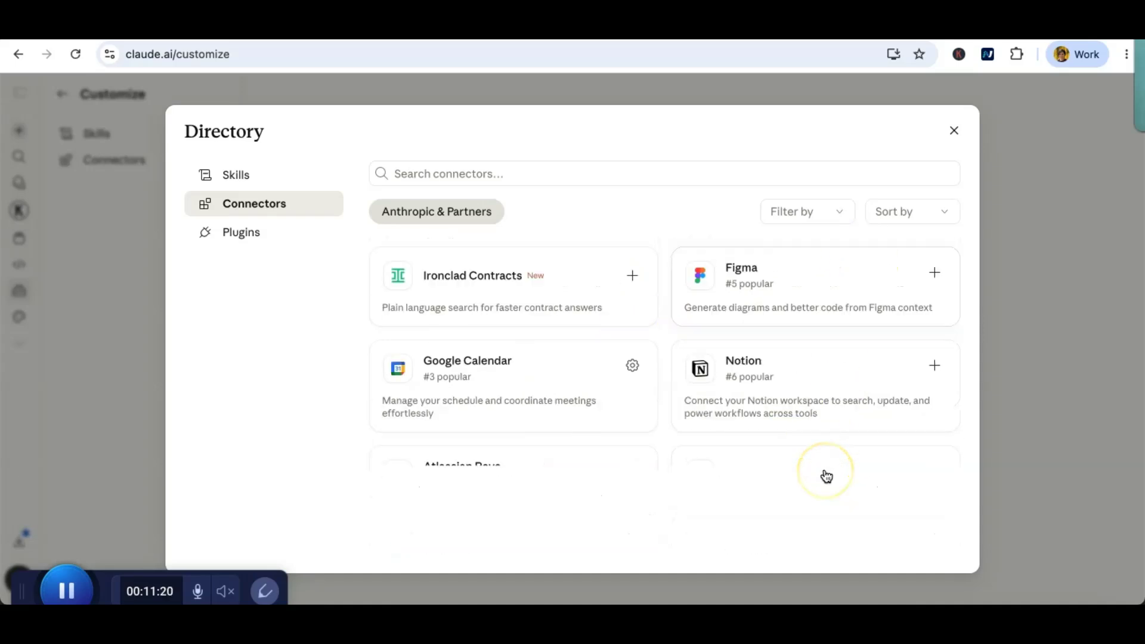
pyautogui.scroll(-3, 826, 475)
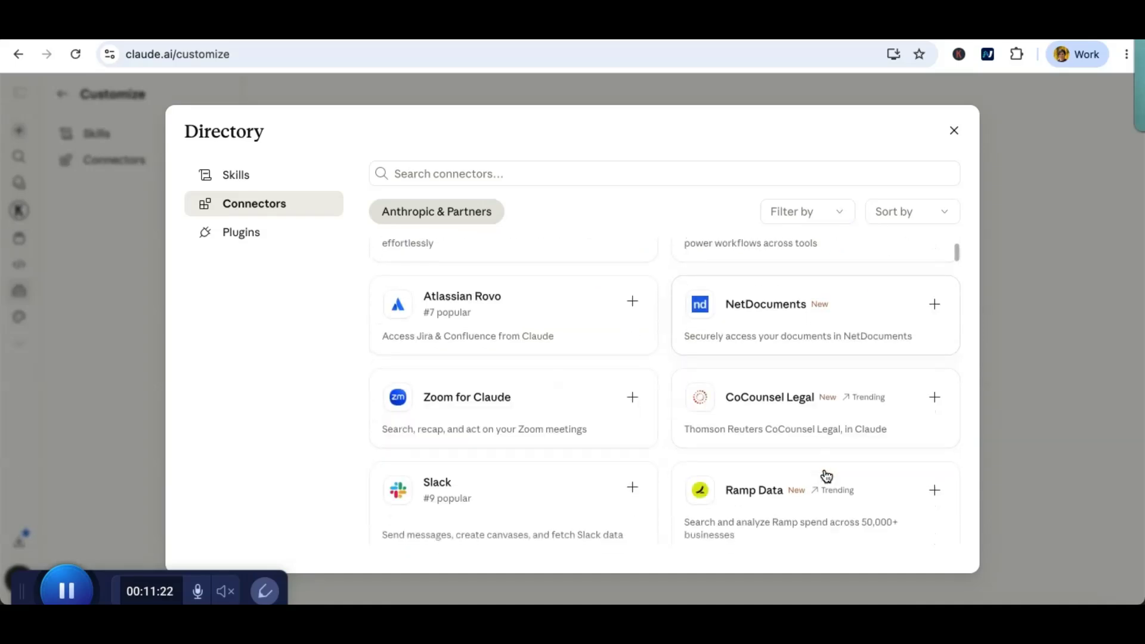
pyautogui.scroll(8, 827, 475)
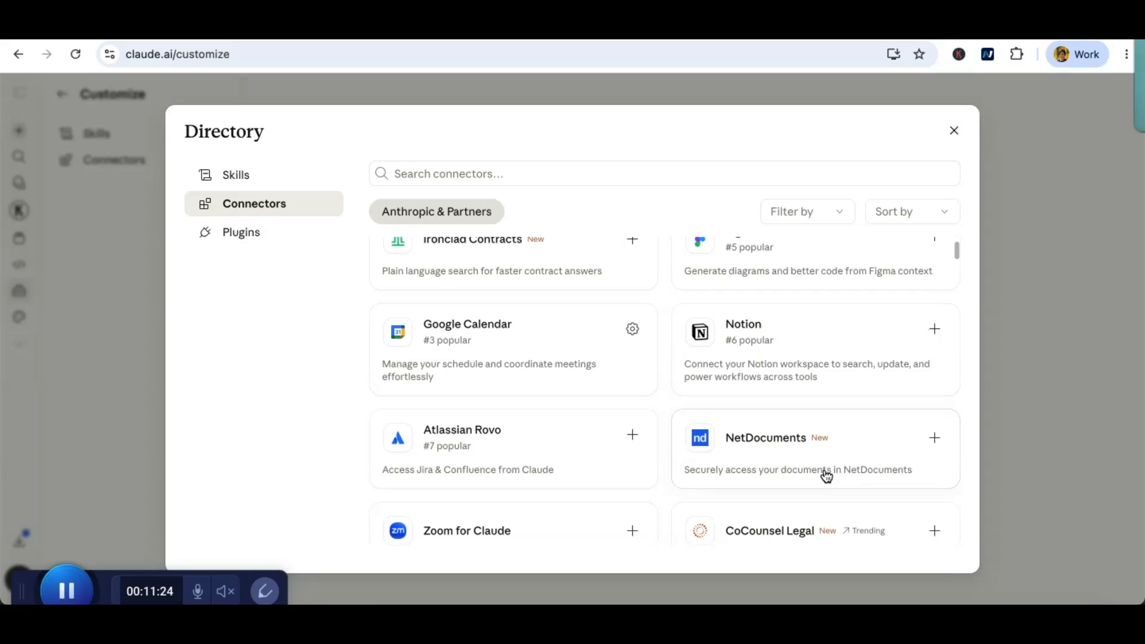
pyautogui.scroll(-3, 827, 476)
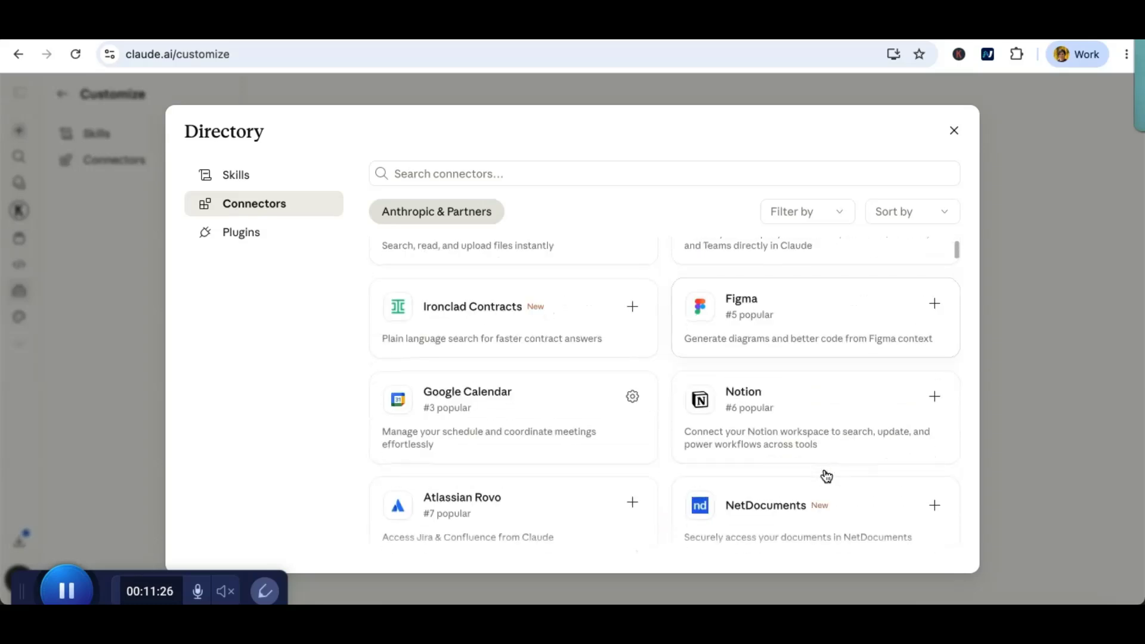
# - Examine the Google Calendar connector's description, tools and prompts, and close the directory
pyautogui.click(630, 358)
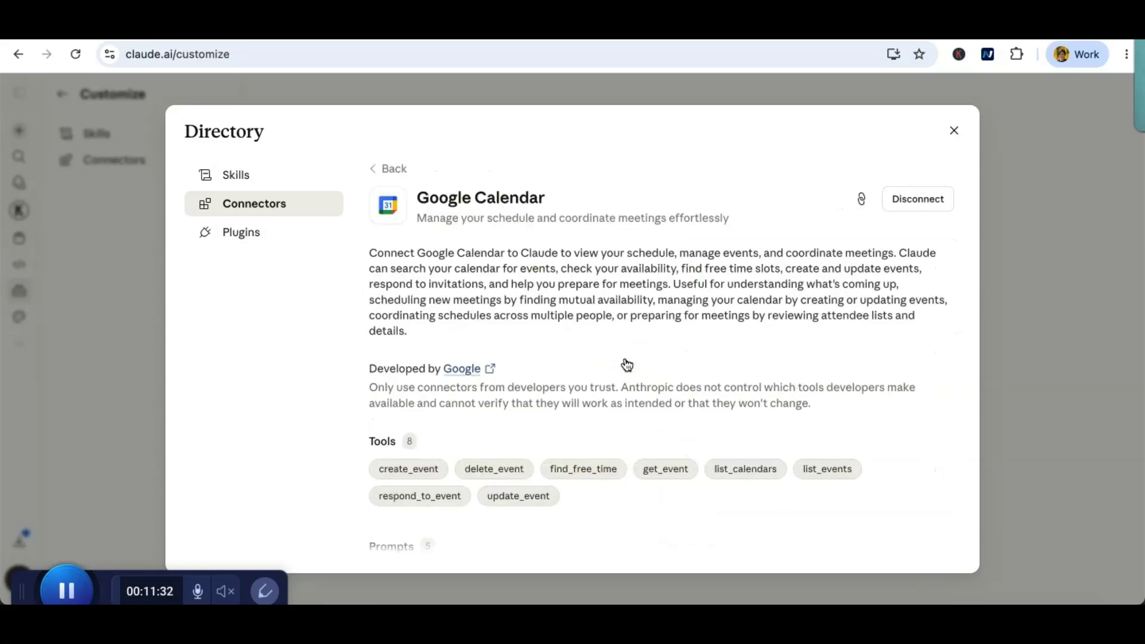
pyautogui.scroll(-2, 798, 378)
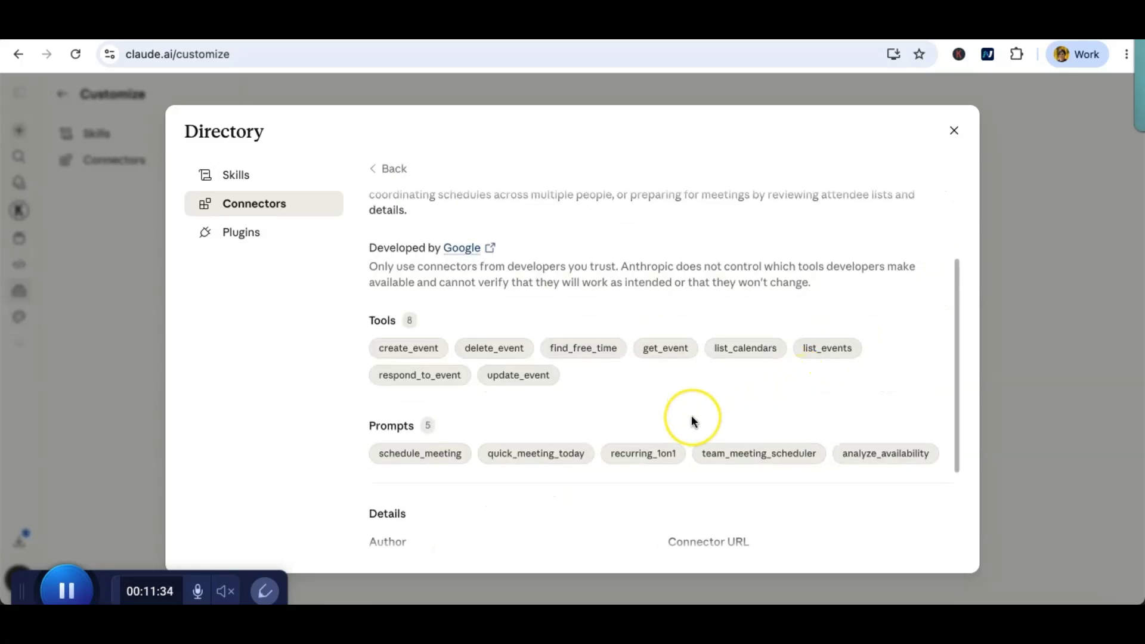
pyautogui.scroll(-2, 692, 418)
pyautogui.scroll(3, 692, 418)
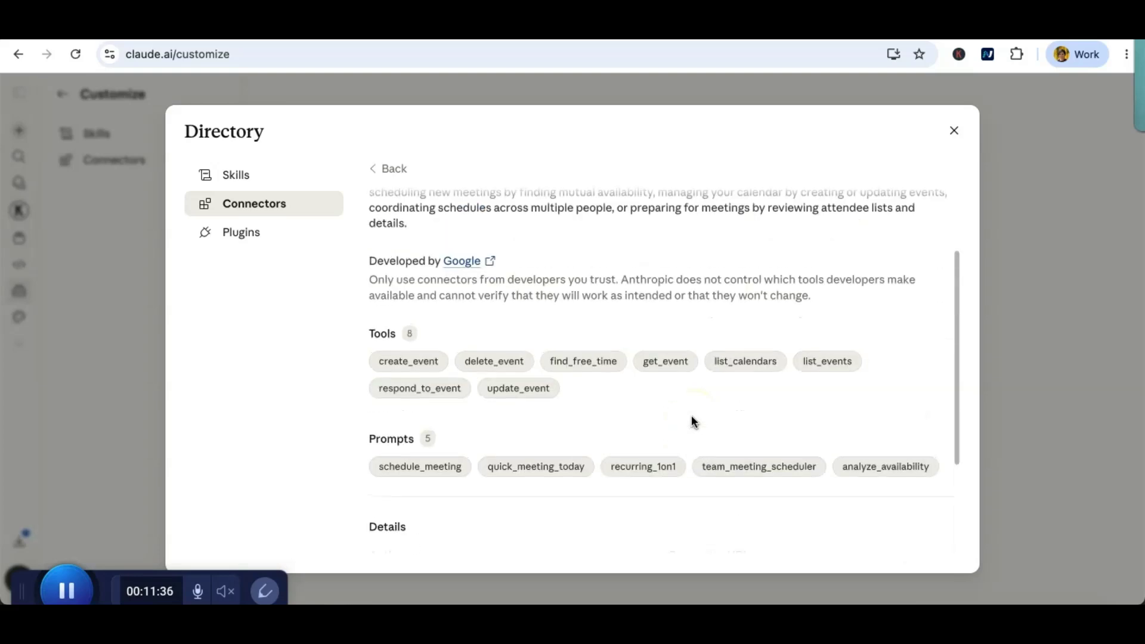
pyautogui.scroll(1, 692, 415)
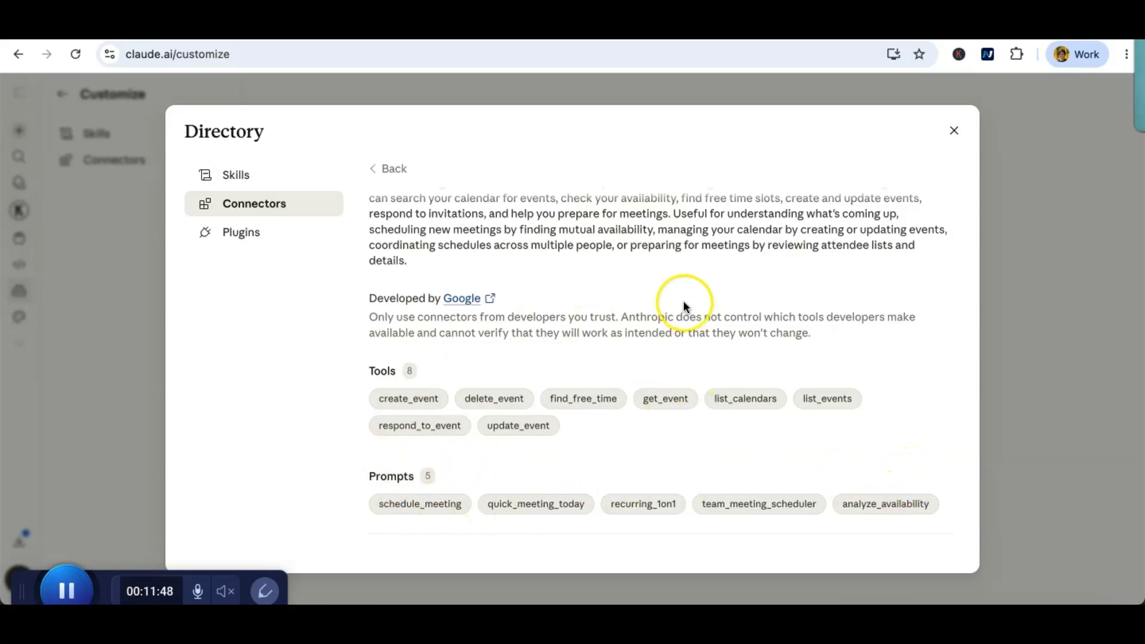
pyautogui.scroll(2, 685, 305)
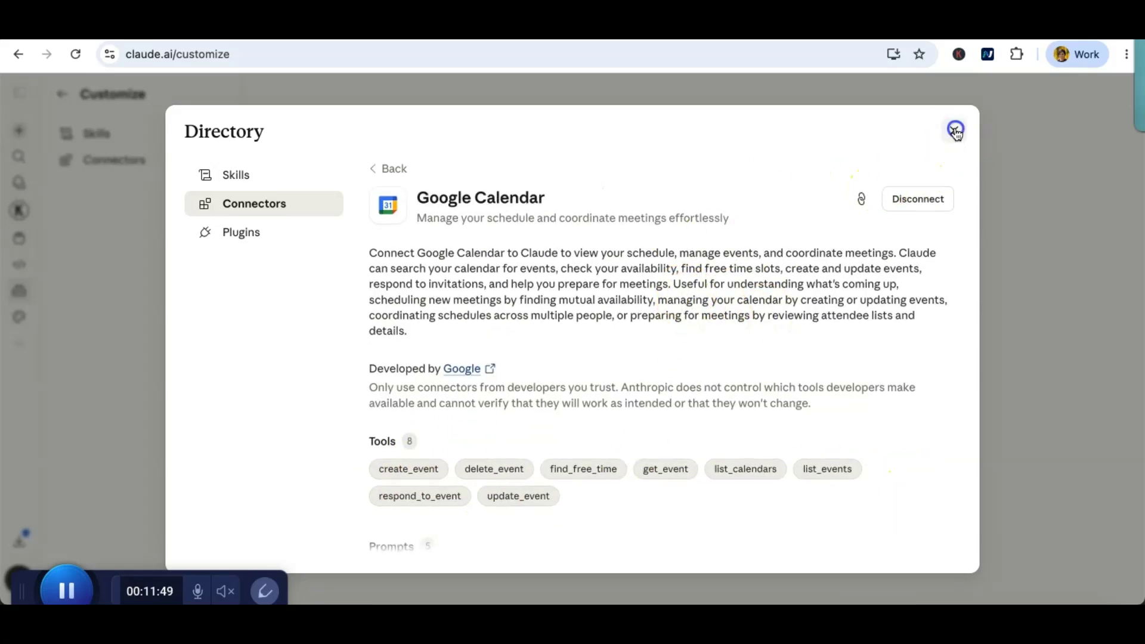
pyautogui.click(955, 130)
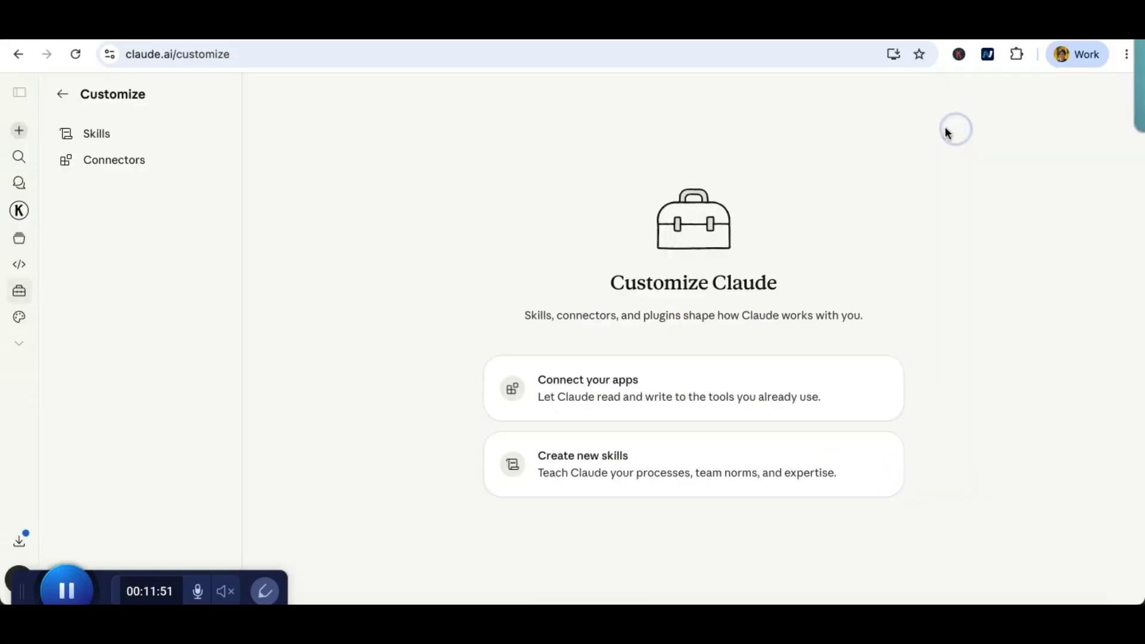
# - Ask "what upcoming events do i have htis week?" in a new chat and read through the reply
pyautogui.click(18, 131)
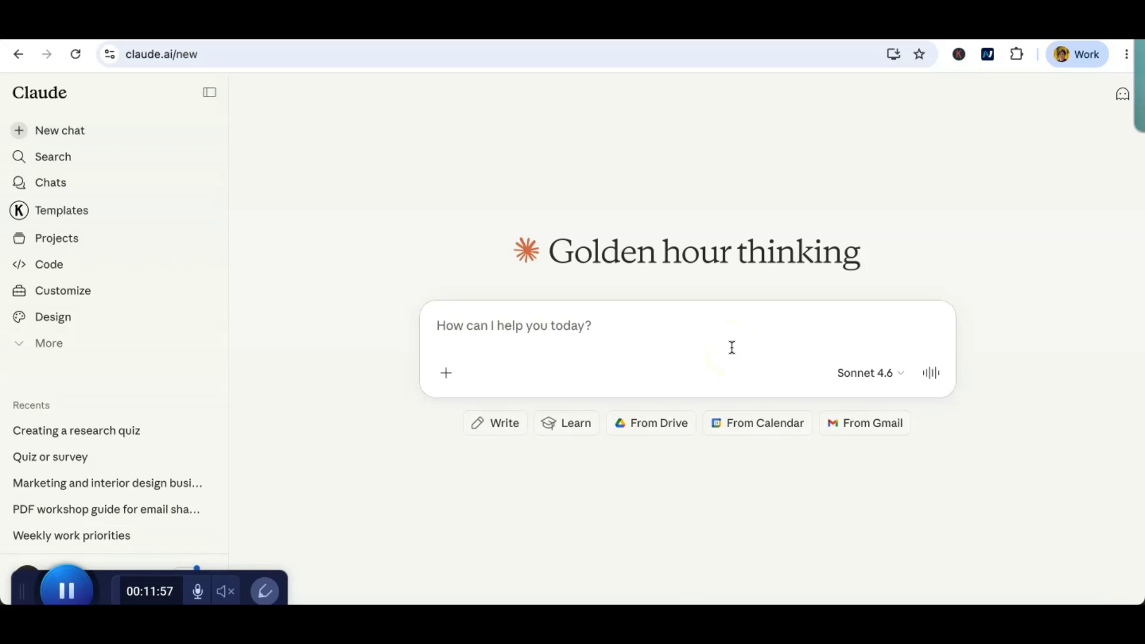
pyautogui.write('wh')
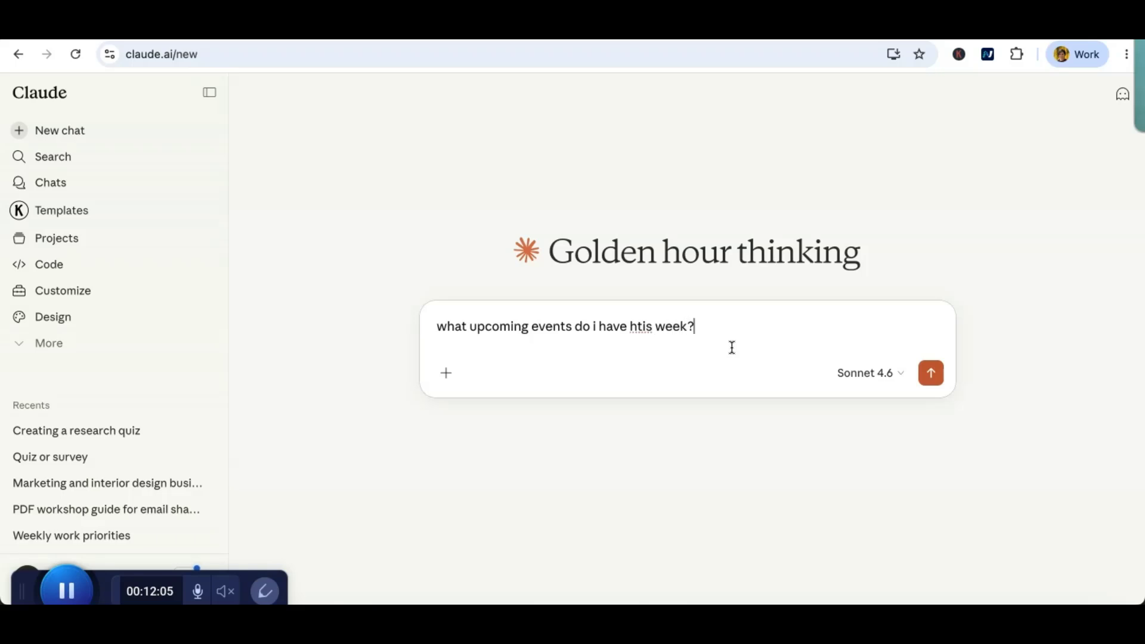
pyautogui.press('Return')
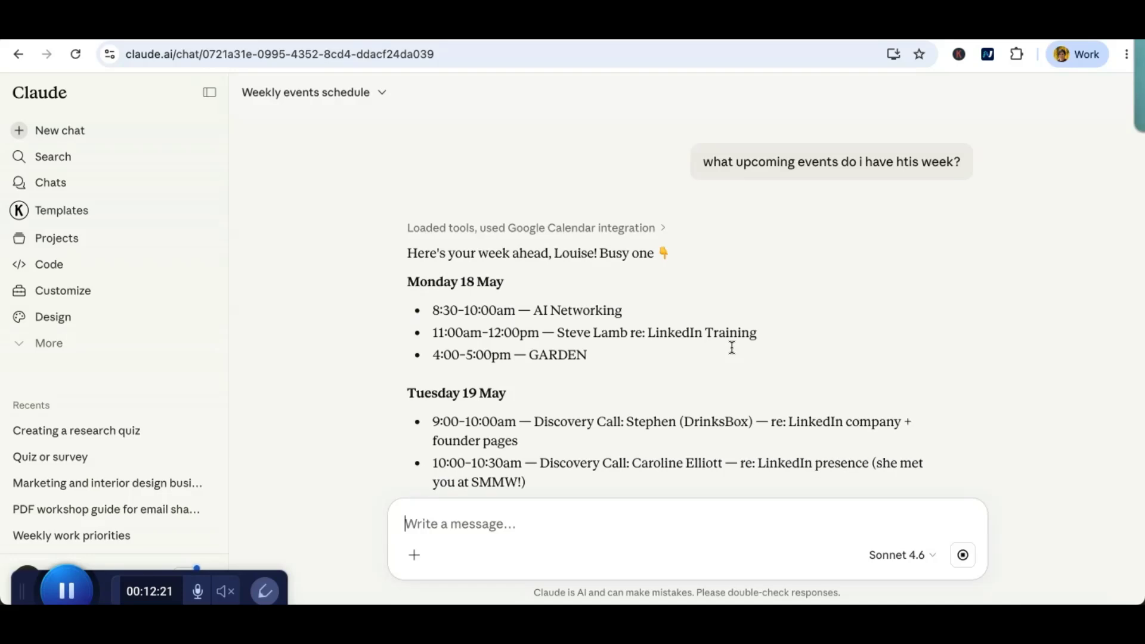
pyautogui.scroll(-1, 674, 402)
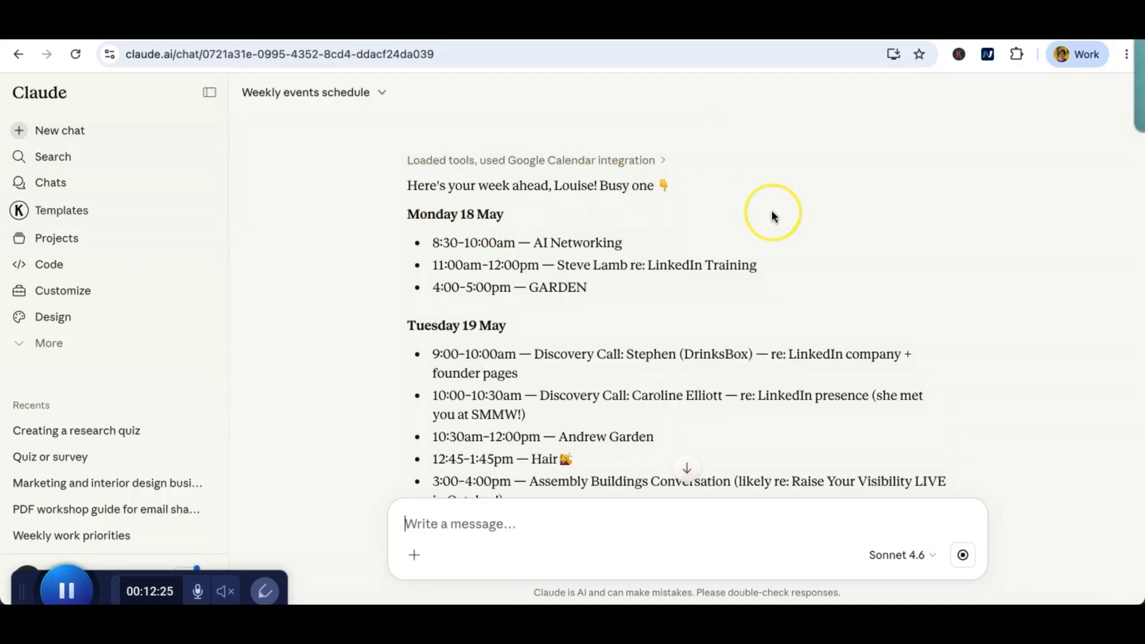
pyautogui.scroll(-4, 772, 210)
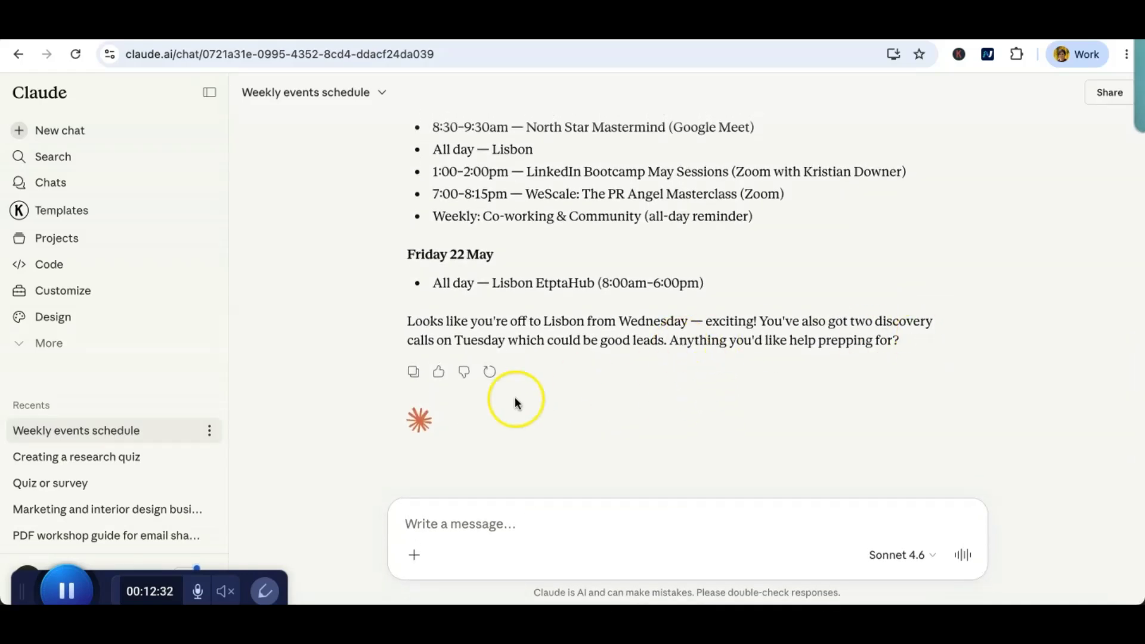
pyautogui.scroll(10, 300, 252)
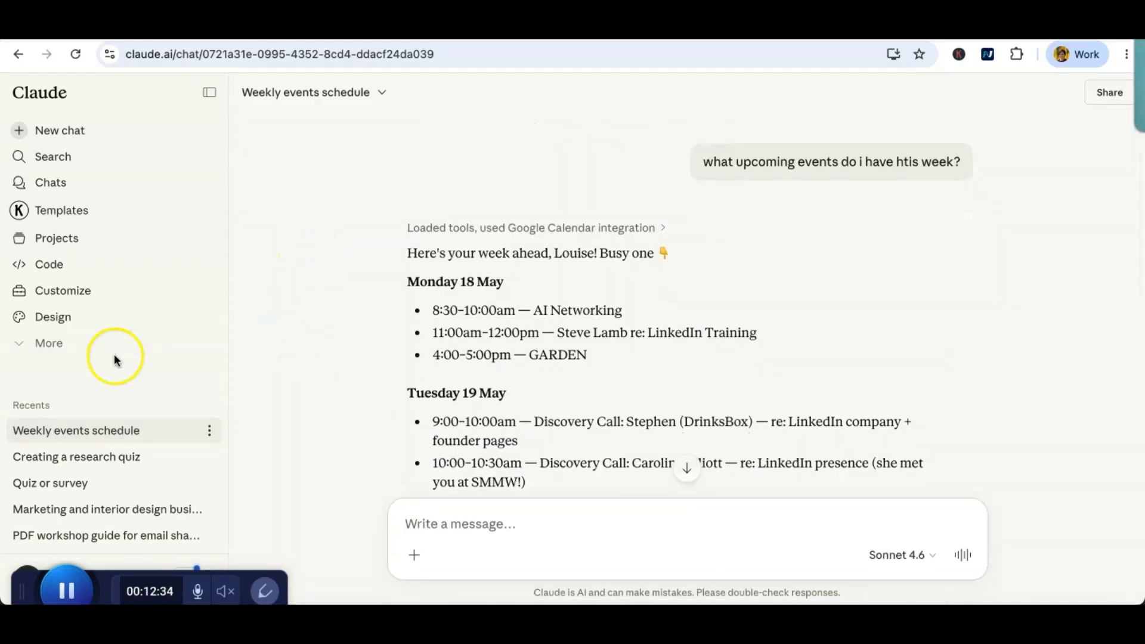
pyautogui.click(47, 346)
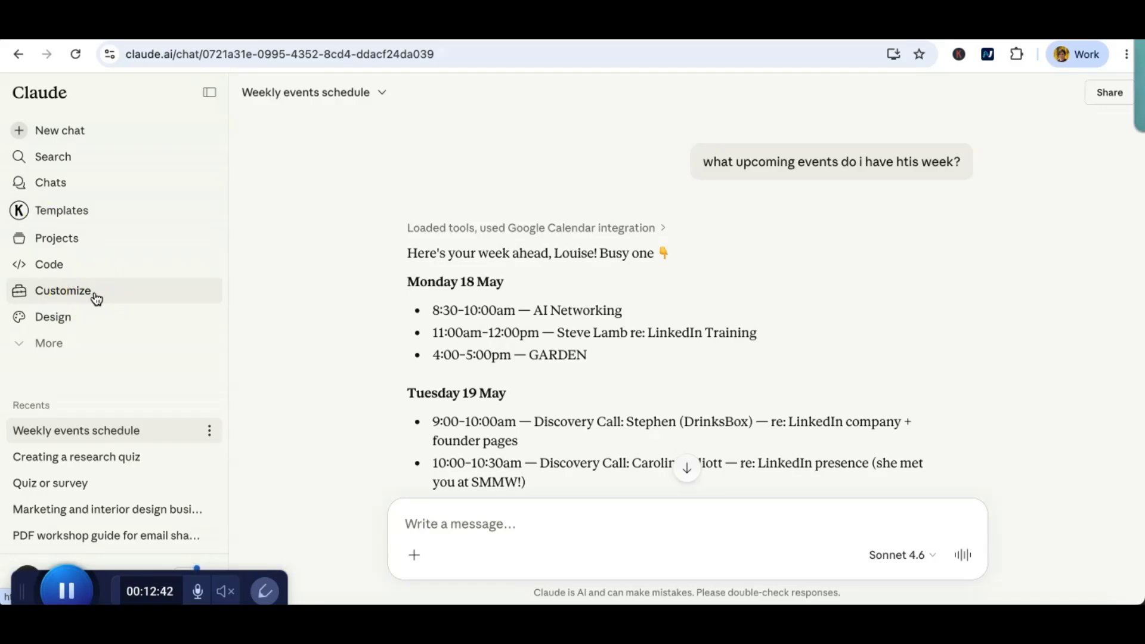
pyautogui.click(59, 345)
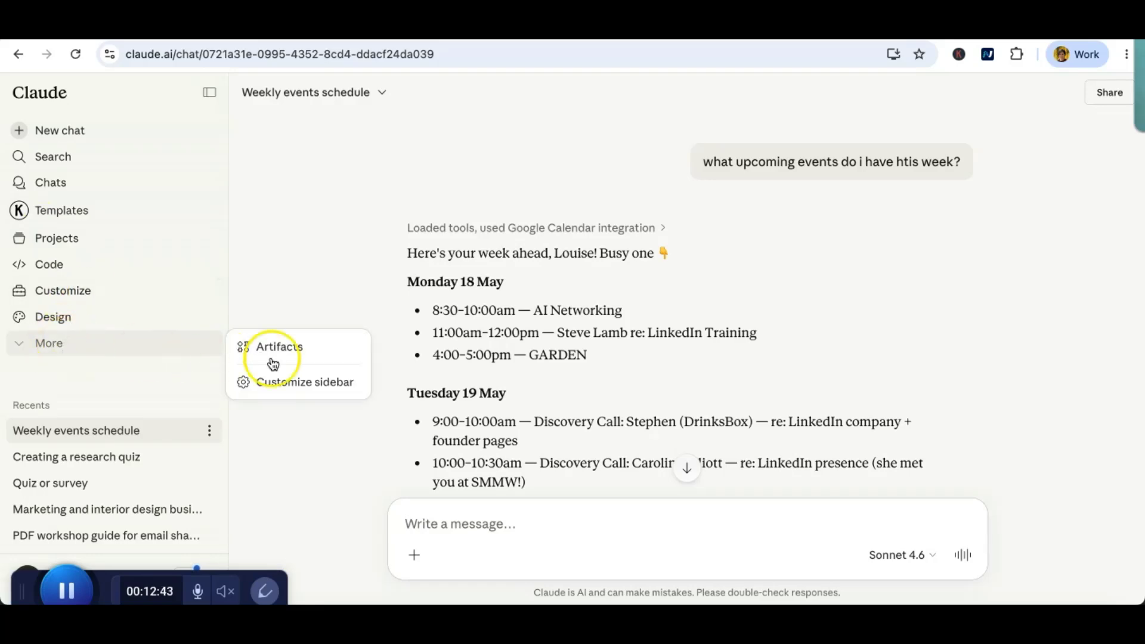